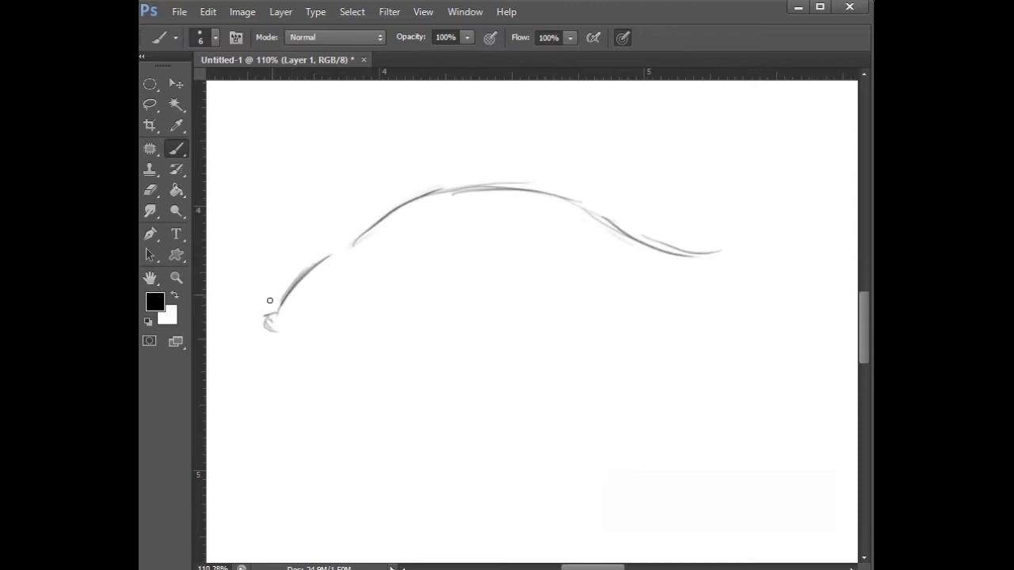
Sketch the lower jaw line and the curved cheek and gill cover lines of the fish's head, erasing stray strokes
drag(276, 366, 275, 349)
key(b)
drag(327, 395, 404, 382)
drag(474, 288, 485, 361)
key(e)
mouse_move(440, 257)
mouse_down()
mouse_move(467, 289)
mouse_move(485, 364)
mouse_move(412, 393)
mouse_up()
key(b)
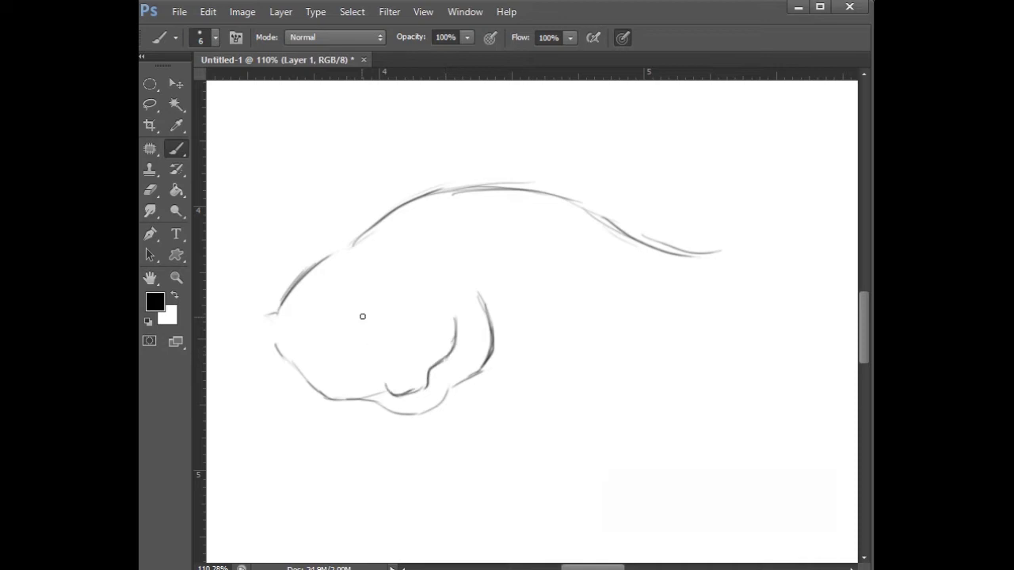
Draw the fish's round eye with a solid dark pupil and short lid creases above and below it
drag(369, 326, 469, 343)
mouse_move(320, 280)
mouse_down()
mouse_move(337, 323)
mouse_move(289, 337)
mouse_move(323, 296)
mouse_move(273, 297)
mouse_move(269, 340)
mouse_move(312, 273)
mouse_move(299, 341)
mouse_move(256, 306)
mouse_move(256, 327)
mouse_move(307, 256)
mouse_move(297, 243)
mouse_move(353, 266)
mouse_up()
mouse_move(285, 374)
mouse_down()
mouse_move(335, 364)
mouse_move(274, 378)
mouse_up()
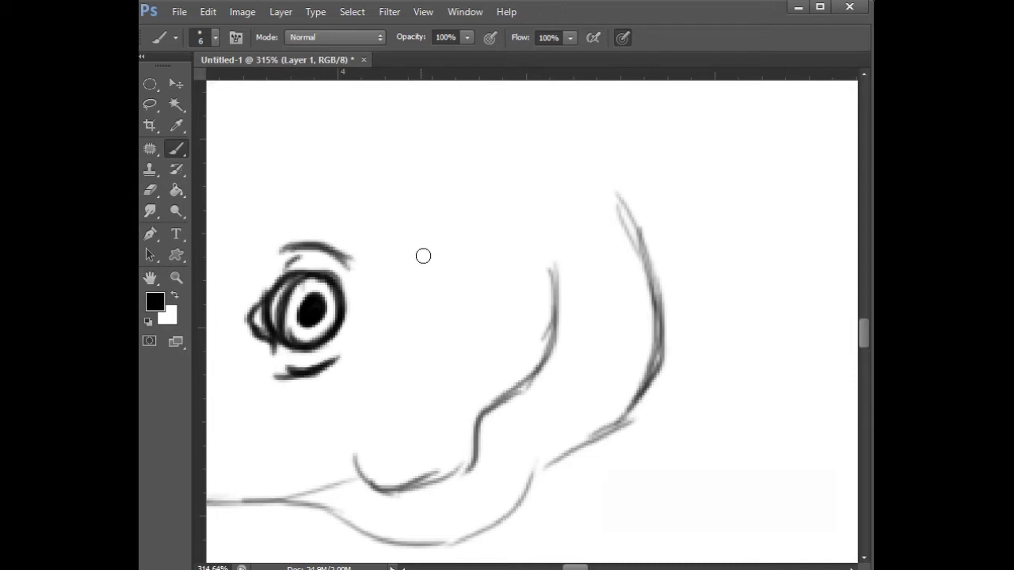
Erase the faint inner cheek line and redraw it darker, adding short crease marks behind the eye and inside the gill cover
key(e)
drag(402, 245, 416, 430)
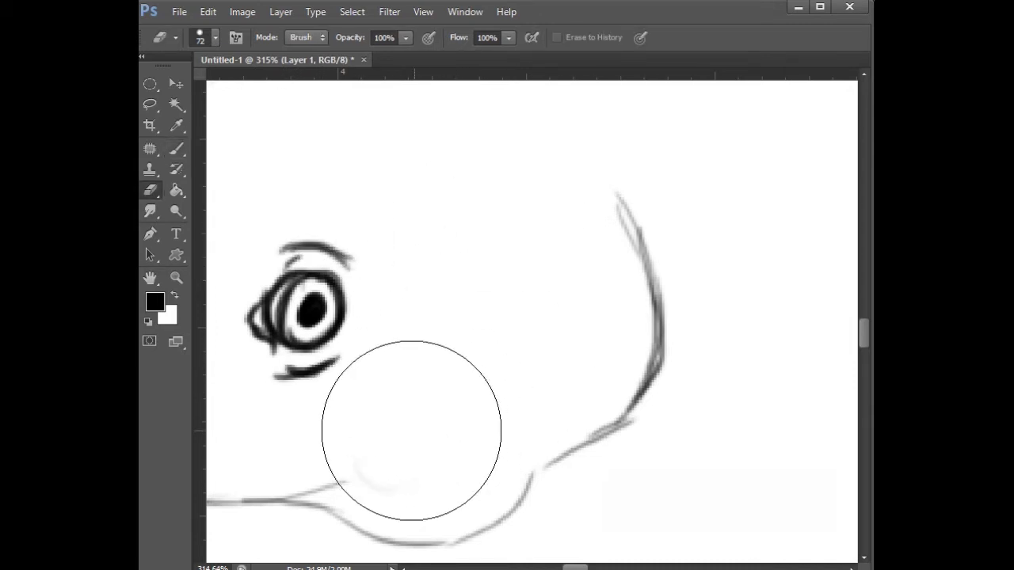
key(b)
mouse_move(476, 212)
mouse_down()
mouse_move(478, 267)
mouse_move(448, 356)
mouse_move(404, 409)
mouse_up()
mouse_move(338, 430)
mouse_down()
mouse_move(475, 305)
mouse_move(452, 349)
mouse_up()
mouse_move(598, 207)
mouse_down()
mouse_move(607, 346)
mouse_move(550, 406)
mouse_up()
drag(583, 275, 587, 291)
drag(370, 167, 417, 231)
drag(409, 168, 425, 202)
Sketch the fish's belly as one long curve from beneath the jaw up to the base of the tail
scroll(559, 172, down, 9)
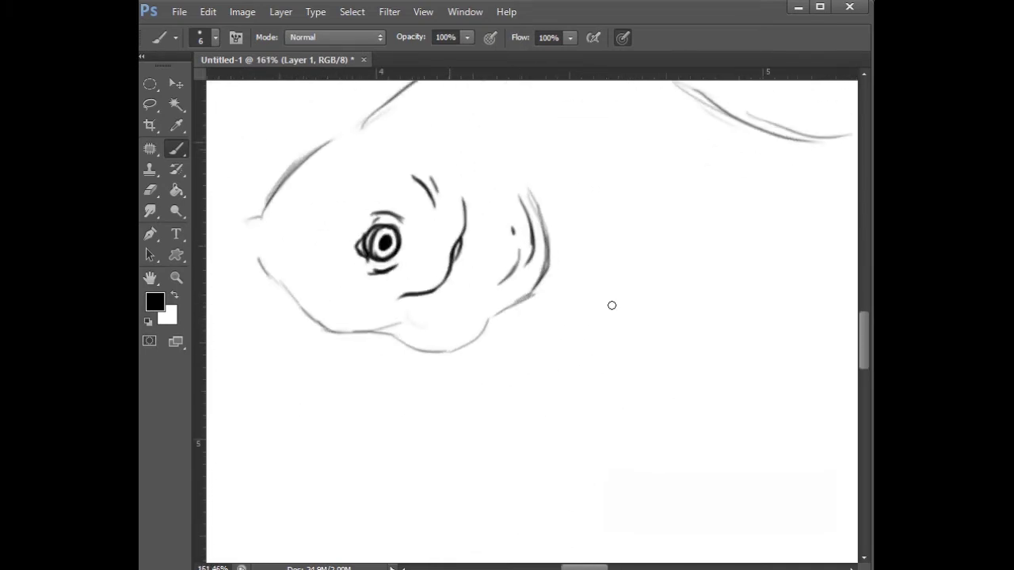
scroll(612, 304, up, 1)
mouse_move(305, 335)
mouse_down()
mouse_move(404, 405)
mouse_move(473, 433)
mouse_move(397, 397)
mouse_move(528, 434)
mouse_up()
drag(394, 398, 562, 443)
scroll(578, 370, down, 3)
scroll(589, 414, up, 1)
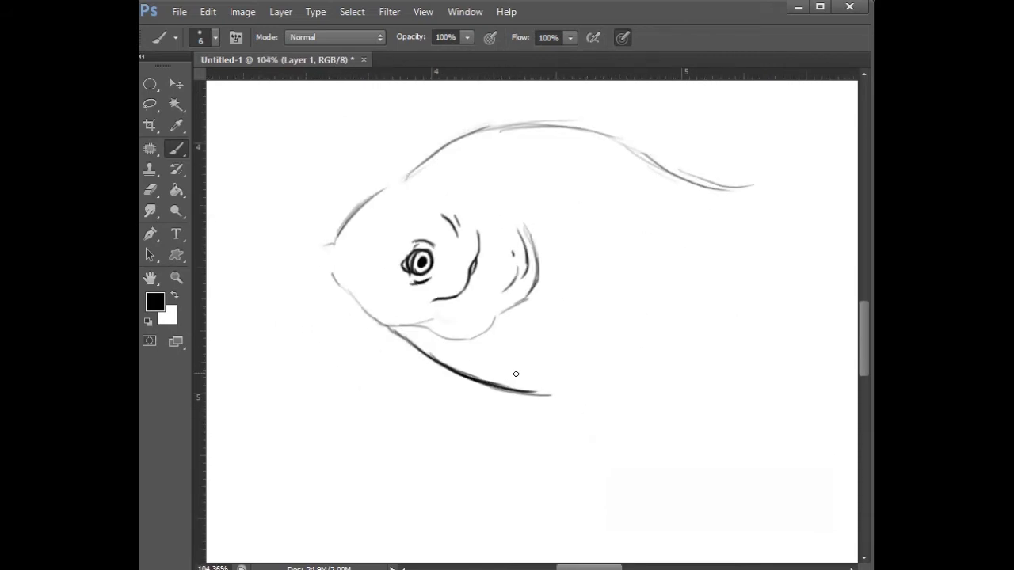
mouse_move(540, 392)
mouse_down()
mouse_move(628, 374)
mouse_move(763, 269)
mouse_up()
Redraw the back contour in darker strokes, flare both contours outward at the tail base, and erase stray lines along the back
key(e)
drag(616, 166, 740, 184)
key(i)
click(177, 151)
mouse_move(448, 151)
mouse_down()
mouse_move(490, 129)
mouse_move(521, 129)
mouse_move(645, 151)
mouse_move(632, 150)
mouse_move(763, 199)
mouse_up()
drag(697, 179, 783, 197)
drag(737, 310, 788, 283)
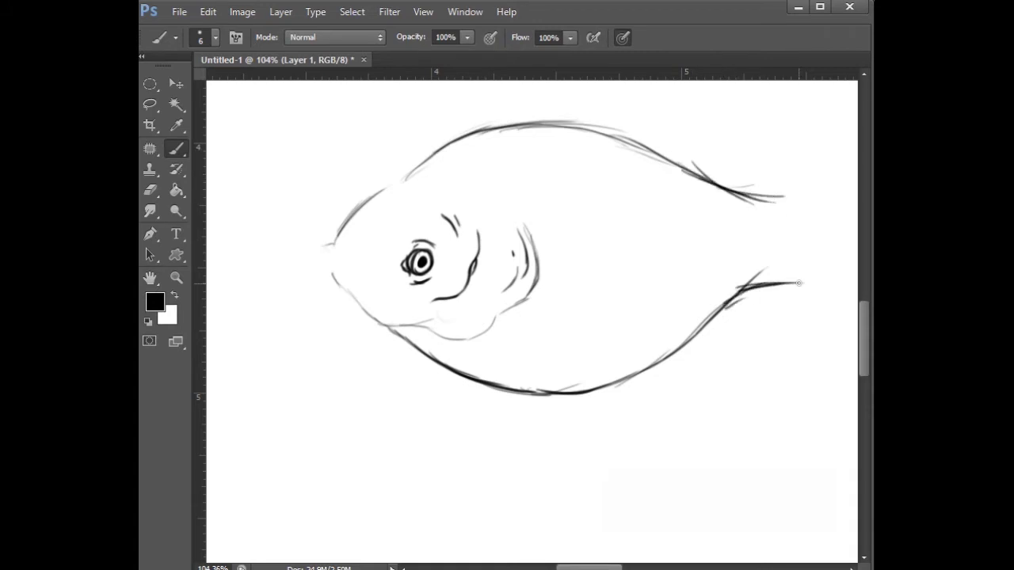
key(e)
drag(701, 162, 733, 152)
key(b)
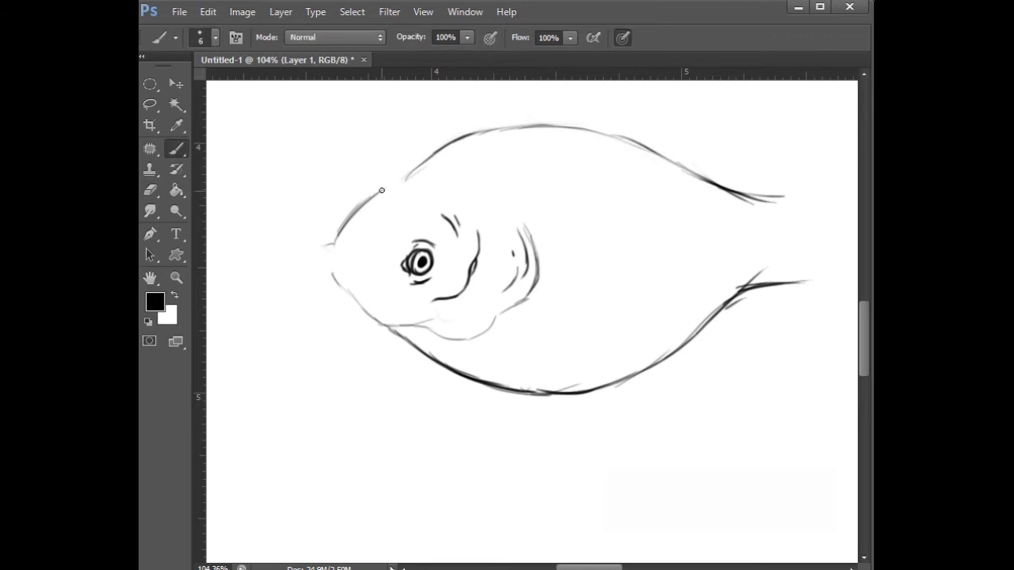
Sketch the front and rear edges of the near pectoral fin hanging from below the gill cover across the belly
scroll(412, 230, down, 5)
scroll(698, 242, up, 4)
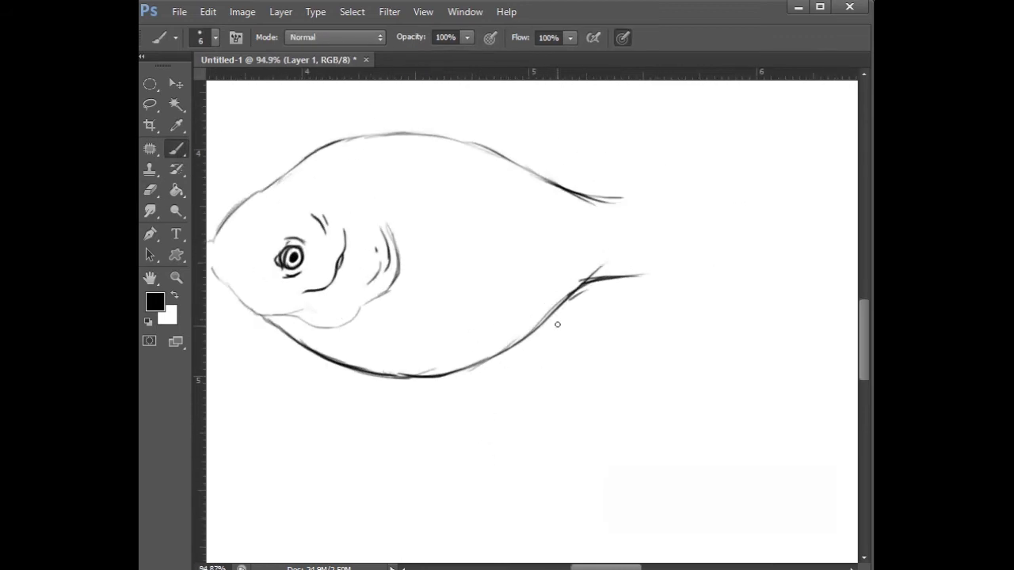
scroll(383, 359, down, 3)
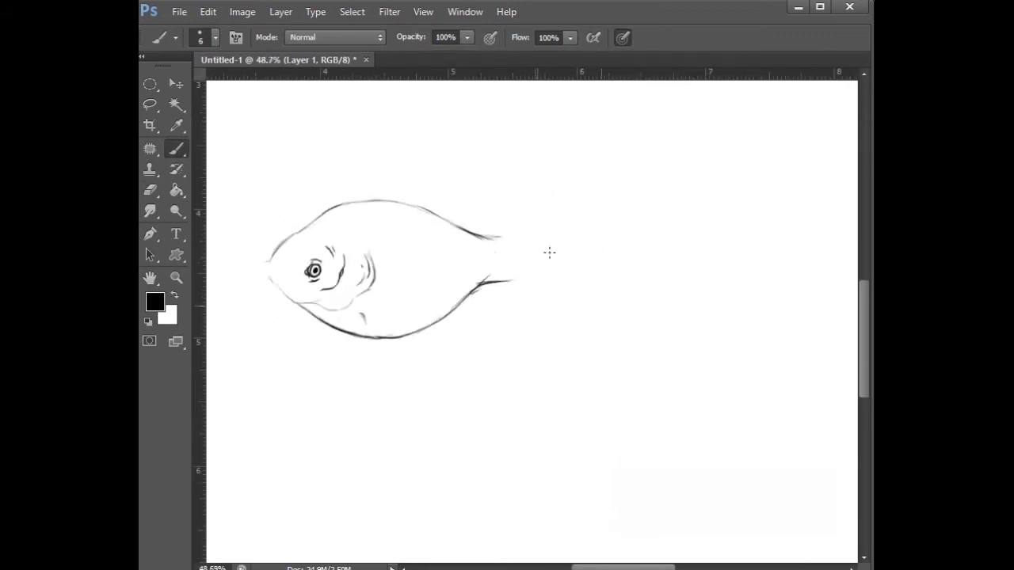
scroll(354, 282, up, 4)
mouse_move(342, 242)
mouse_down()
mouse_move(354, 269)
mouse_move(355, 259)
mouse_move(349, 359)
mouse_move(365, 436)
mouse_move(387, 395)
mouse_up()
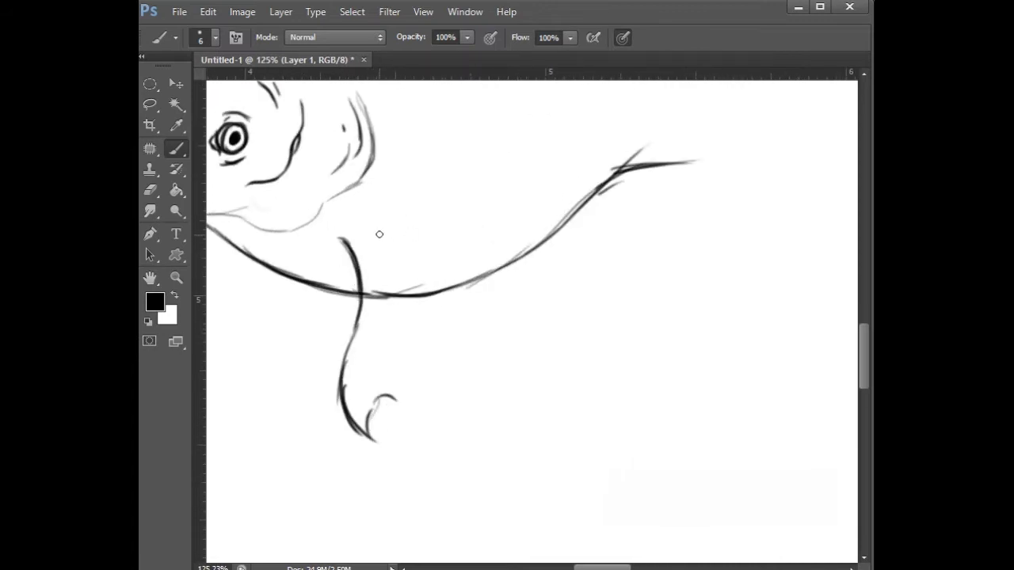
mouse_move(389, 231)
mouse_down()
mouse_move(502, 335)
mouse_move(500, 311)
mouse_move(496, 328)
mouse_move(508, 332)
mouse_move(521, 385)
mouse_up()
drag(491, 366, 518, 380)
Clean up the near pectoral fin's rear edge and draw its wavy lower edge with pointed, curled tips
click(150, 190)
right_click(456, 238)
drag(525, 235, 513, 234)
drag(486, 337, 478, 331)
click(177, 150)
mouse_move(455, 293)
mouse_down()
mouse_move(515, 340)
mouse_move(528, 444)
mouse_up()
mouse_move(391, 397)
mouse_down()
mouse_move(425, 435)
mouse_move(427, 472)
mouse_up()
key(e)
drag(407, 405, 420, 451)
key(b)
mouse_move(366, 418)
mouse_down()
mouse_move(391, 402)
mouse_move(430, 447)
mouse_move(509, 454)
mouse_move(511, 490)
mouse_up()
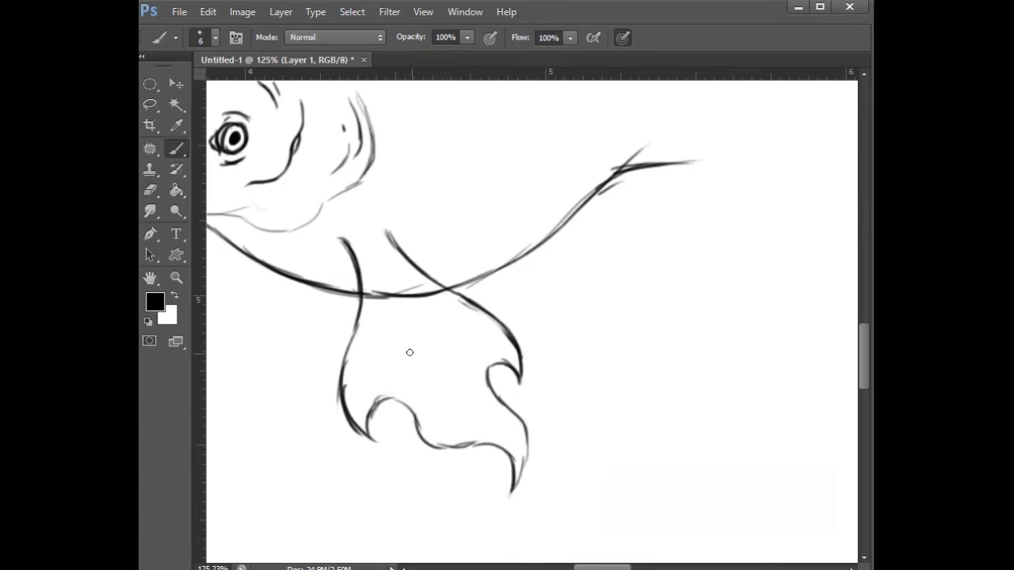
Add a second line inside the near pectoral fin's front edge, erase the belly line crossing the fin, and refine its upper rear edge
drag(357, 242, 375, 308)
drag(365, 250, 375, 322)
click(150, 190)
right_click(388, 242)
click(413, 287)
mouse_move(376, 251)
mouse_down()
mouse_move(377, 316)
mouse_move(423, 291)
mouse_move(373, 290)
mouse_move(358, 410)
mouse_move(369, 434)
mouse_up()
key(b)
drag(383, 256, 419, 271)
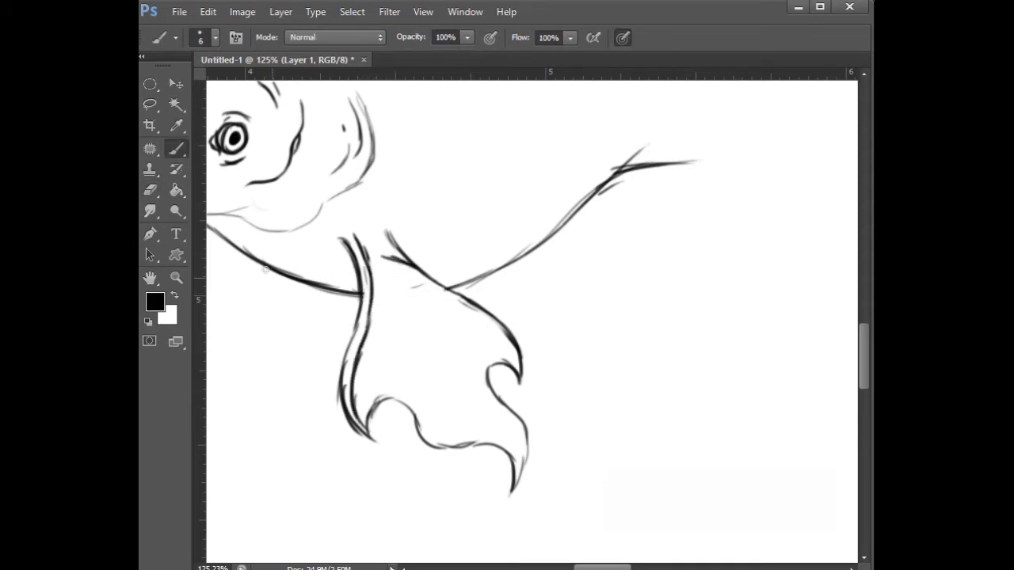
click(151, 190)
mouse_move(387, 230)
mouse_down()
mouse_move(407, 247)
mouse_move(385, 250)
mouse_up()
click(176, 149)
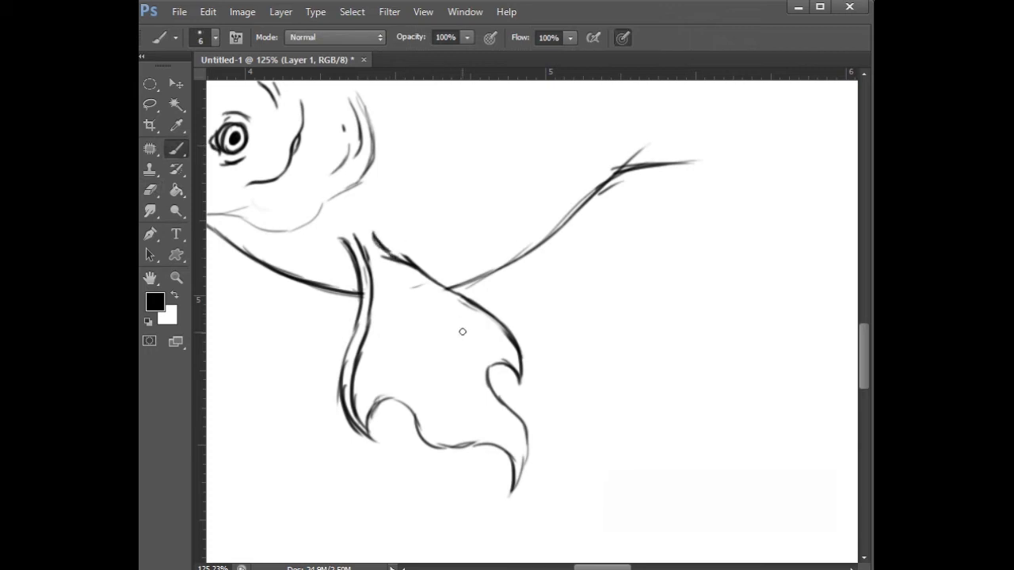
Draw long curved rays inside the near pectoral fin, erasing and redrawing the short ray near its rear edge
drag(431, 295, 478, 342)
mouse_move(411, 344)
mouse_down()
mouse_move(473, 440)
mouse_move(407, 394)
mouse_move(389, 303)
mouse_move(409, 376)
mouse_up()
drag(434, 306, 484, 378)
key(e)
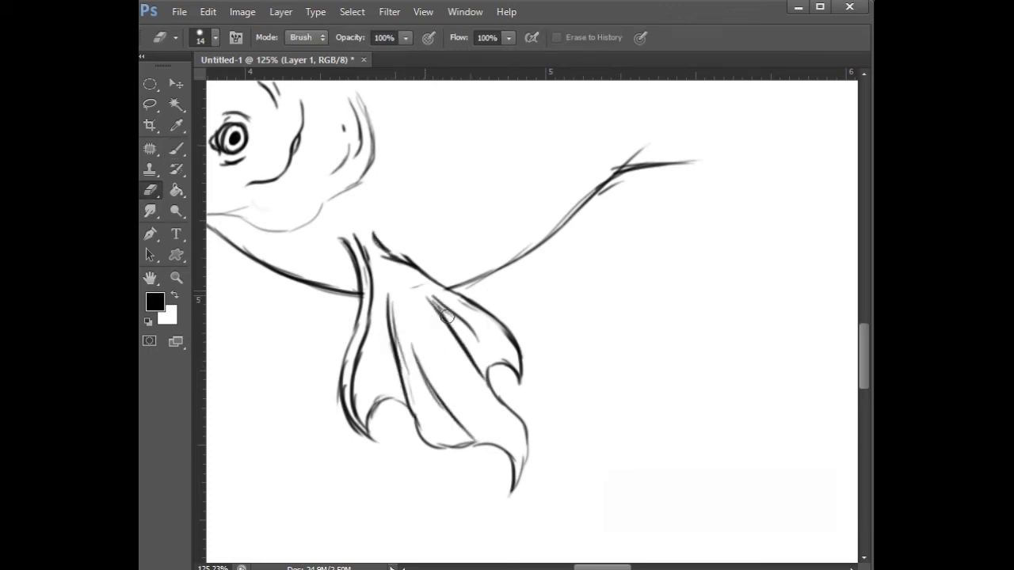
drag(448, 316, 472, 332)
click(177, 149)
drag(413, 293, 463, 319)
Outline the far pectoral fin below the jaw, with a pointed tip and a wavy lower edge
scroll(662, 307, down, 3)
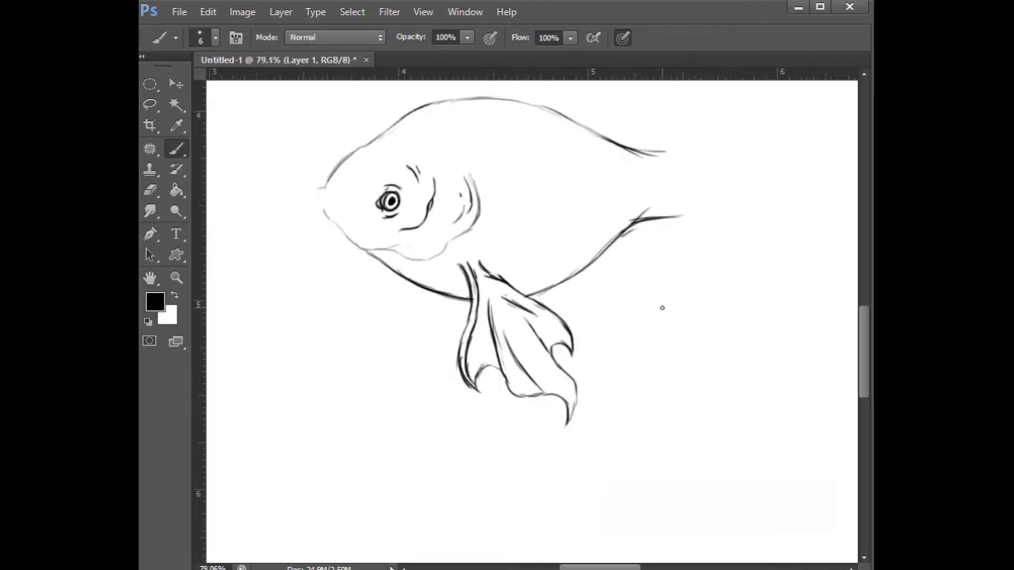
scroll(451, 283, up, 2)
mouse_move(441, 282)
mouse_down()
mouse_move(334, 414)
mouse_move(336, 405)
mouse_move(331, 428)
mouse_move(388, 392)
mouse_move(418, 411)
mouse_move(468, 366)
mouse_up()
mouse_move(406, 407)
mouse_down()
mouse_move(496, 384)
mouse_move(444, 393)
mouse_move(473, 366)
mouse_up()
key(e)
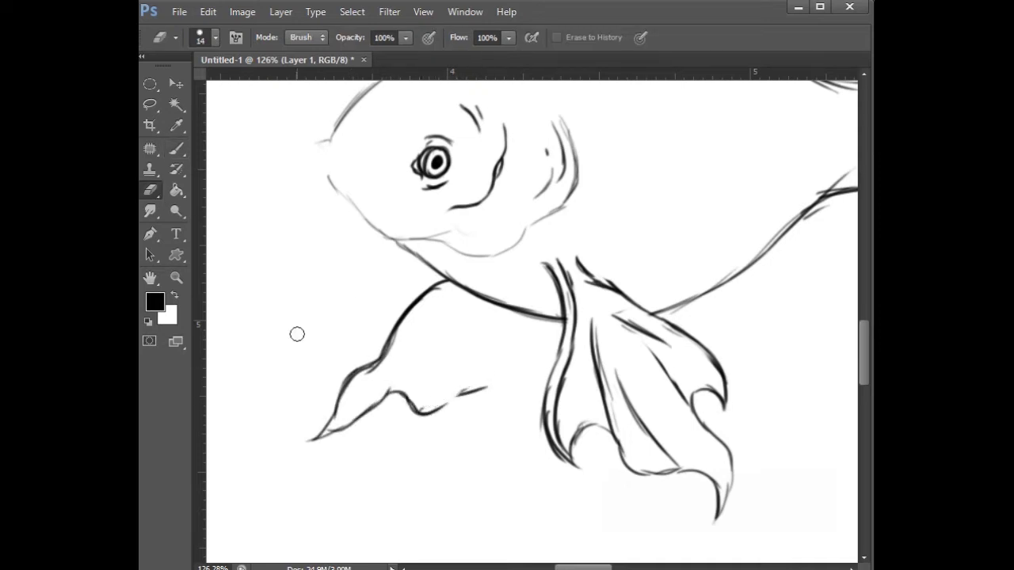
key(b)
mouse_move(433, 410)
mouse_down()
mouse_move(497, 382)
mouse_move(548, 326)
mouse_up()
Add rays inside the far pectoral fin, one running along its length and short ones near the belly
drag(458, 307, 340, 425)
drag(502, 315, 477, 349)
drag(483, 316, 472, 335)
Darken the eye's outline and add two short nostril marks at the top of the fish's head
scroll(421, 335, down, 3)
scroll(531, 139, up, 2)
scroll(531, 135, down, 2)
scroll(421, 229, up, 4)
mouse_move(437, 279)
mouse_down()
mouse_move(411, 290)
mouse_move(409, 332)
mouse_move(447, 279)
mouse_move(426, 326)
mouse_up()
drag(335, 184, 366, 189)
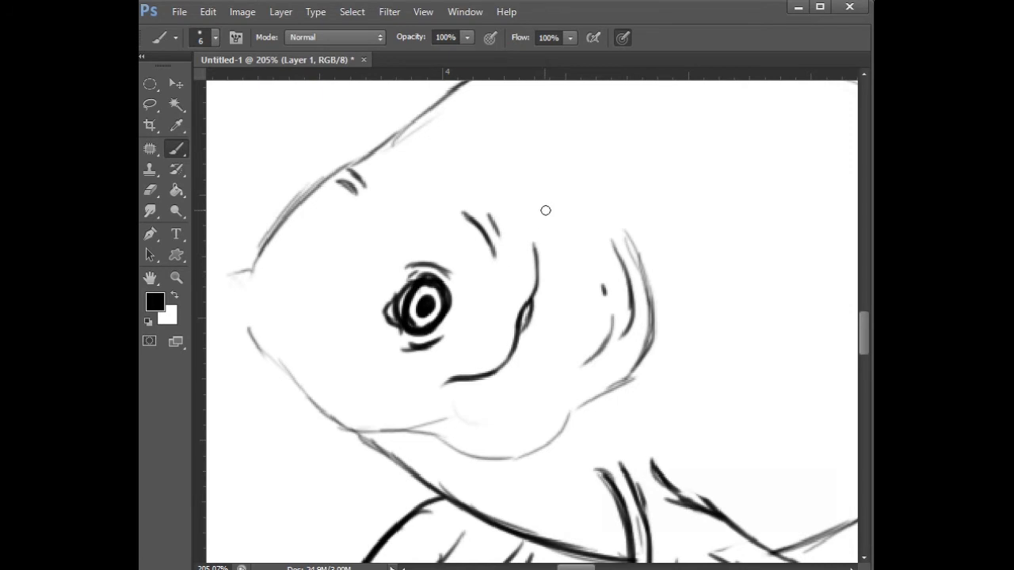
Darken the rear part of the back contour and extend it upward as the start of the upper tail edge
scroll(427, 299, down, 4)
scroll(622, 254, up, 3)
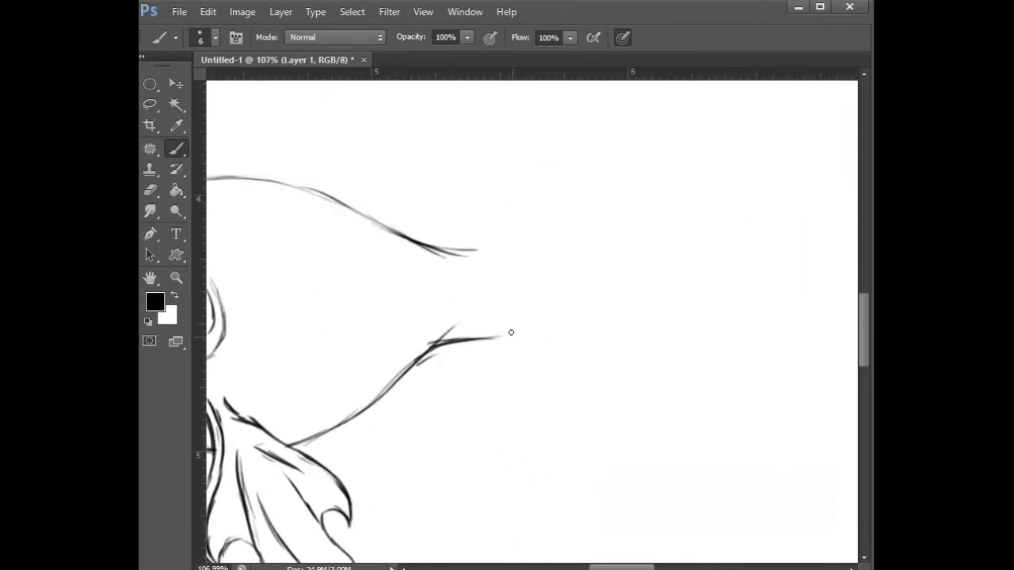
mouse_move(284, 184)
mouse_down()
mouse_move(476, 250)
mouse_move(529, 209)
mouse_up()
drag(493, 234, 569, 180)
scroll(333, 353, down, 7)
scroll(436, 261, up, 4)
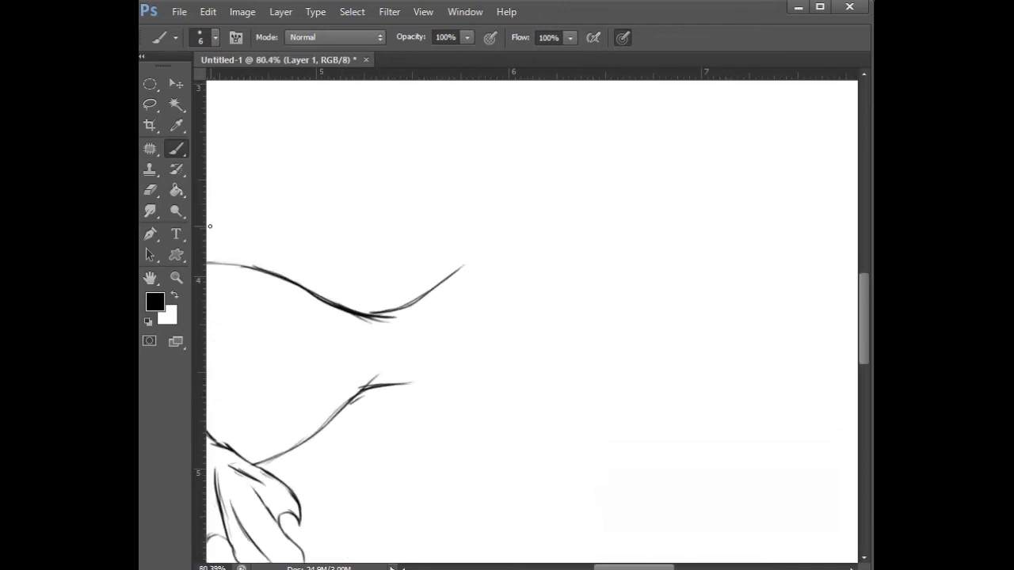
Clean up the tail's upper edge and draw the upper tail lobe with a pointed tip, inner rays and a wavy trailing edge
key(e)
click(448, 278)
right_click(535, 179)
click(561, 216)
mouse_move(464, 268)
mouse_down()
mouse_move(421, 317)
mouse_move(377, 329)
mouse_move(468, 220)
mouse_move(567, 175)
mouse_up()
key(b)
mouse_move(435, 258)
mouse_down()
mouse_move(472, 224)
mouse_move(587, 175)
mouse_move(656, 161)
mouse_move(600, 224)
mouse_up()
mouse_move(626, 187)
mouse_down()
mouse_move(538, 240)
mouse_move(605, 276)
mouse_up()
Select the upper tail lobe, reshape it with a Warp transform and deselect it
scroll(760, 162, down, 5)
click(150, 149)
click(175, 84)
key(ctrl+t)
right_click(619, 158)
click(683, 305)
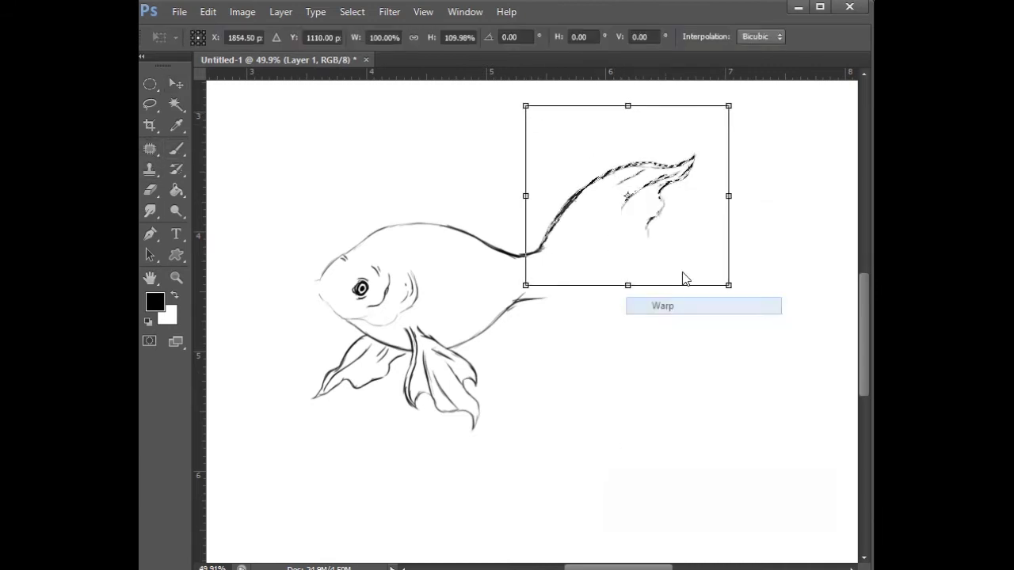
drag(634, 160, 629, 150)
click(176, 149)
key(Return)
click(352, 12)
click(370, 45)
Draw the lower tail lobe with its trailing edge, long lower edge and curled tip, adding fold lines along the lower edge
drag(644, 231, 628, 267)
mouse_move(609, 270)
mouse_down()
mouse_move(639, 290)
mouse_move(646, 318)
mouse_up()
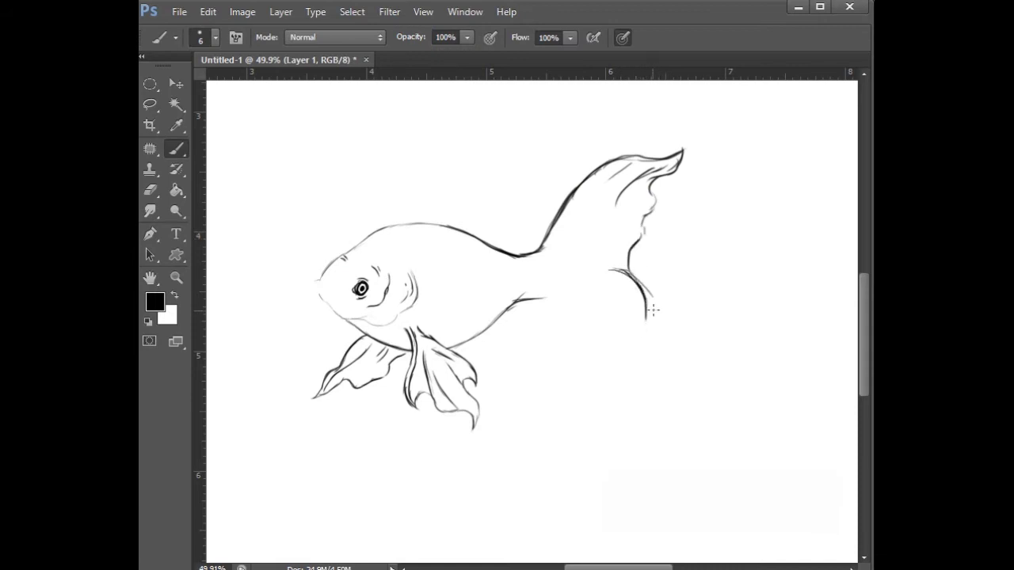
drag(573, 343, 653, 424)
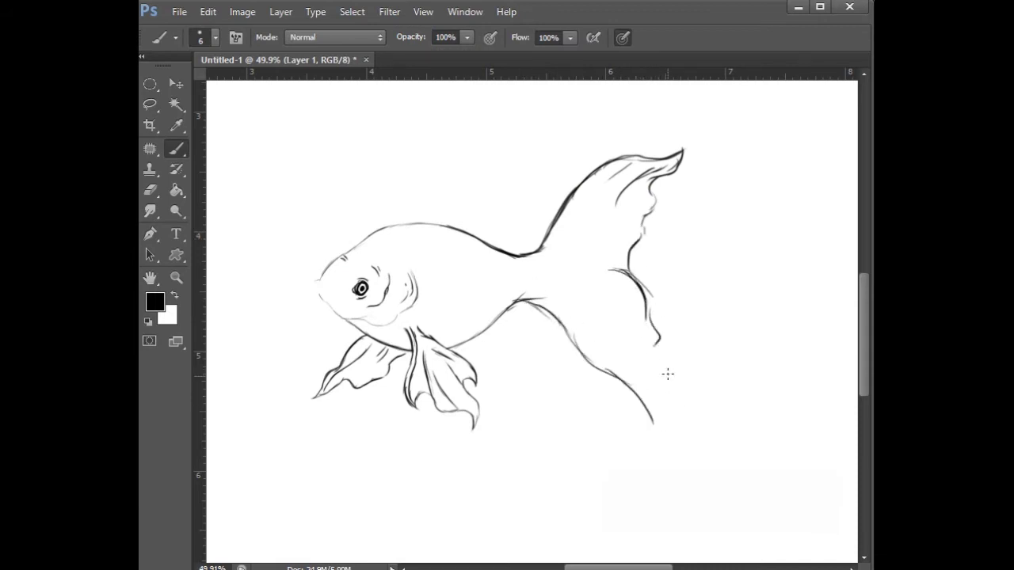
drag(666, 388, 640, 434)
drag(627, 383, 643, 433)
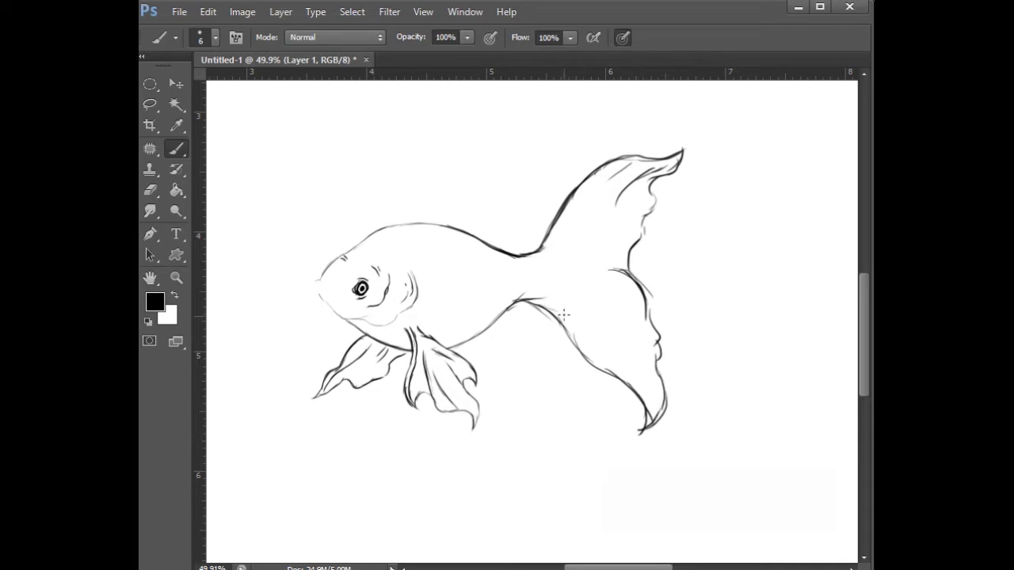
mouse_move(576, 331)
mouse_down()
mouse_move(644, 393)
mouse_move(614, 353)
mouse_up()
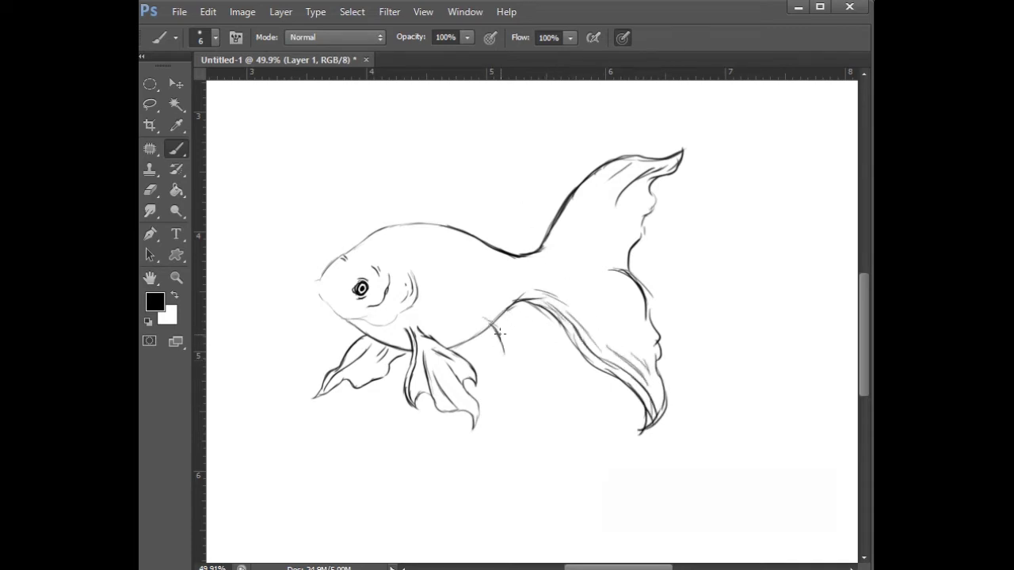
Draw a small narrow anal fin with a ragged rear edge beneath the body, just ahead of the tail base
scroll(592, 334, up, 3)
mouse_move(416, 282)
mouse_down()
mouse_move(457, 309)
mouse_move(478, 371)
mouse_up()
mouse_move(421, 314)
mouse_down()
mouse_move(465, 385)
mouse_move(506, 424)
mouse_up()
drag(479, 372, 490, 388)
scroll(546, 268, down, 4)
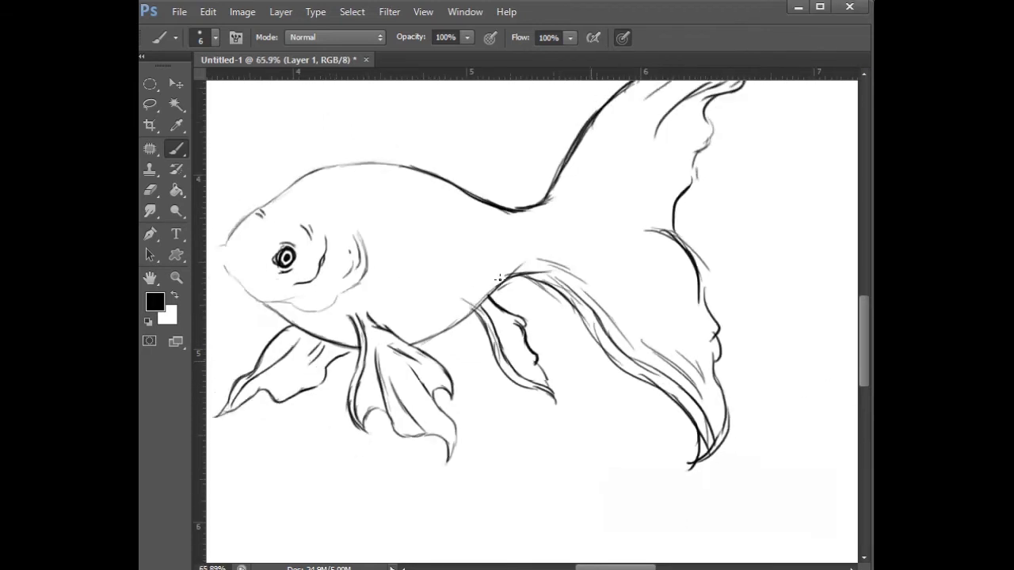
Outline a second, overlapping lower tail lobe hanging from the tail base, with a pointed tip and a wavy lower edge
mouse_move(489, 265)
mouse_down()
mouse_move(513, 361)
mouse_move(513, 339)
mouse_move(530, 478)
mouse_up()
drag(507, 267, 520, 334)
drag(524, 385, 512, 494)
drag(608, 406, 587, 433)
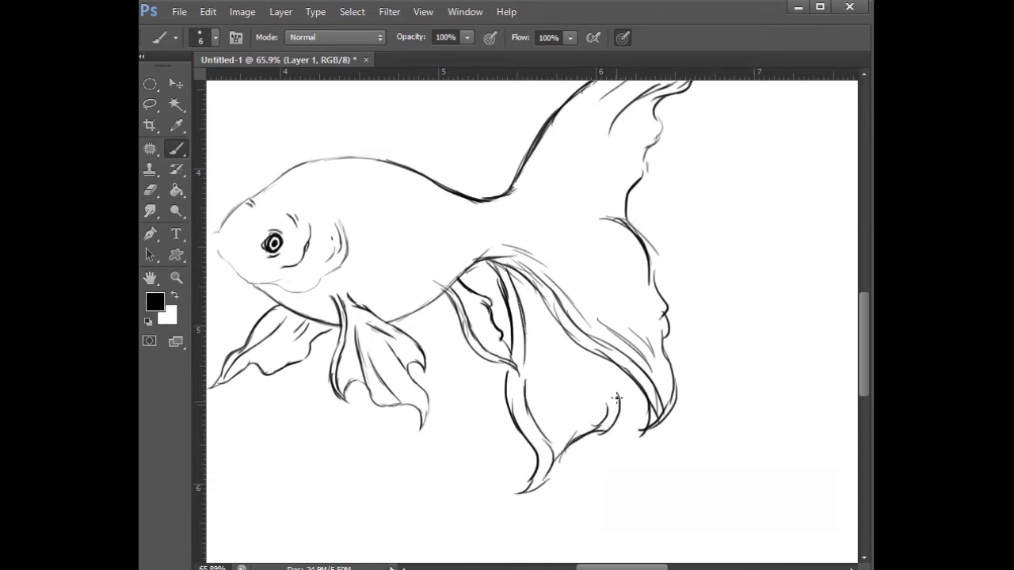
Draw long curved rays inside the second lower tail lobe
drag(536, 364, 563, 424)
drag(544, 310, 572, 421)
drag(546, 327, 584, 399)
drag(550, 336, 582, 373)
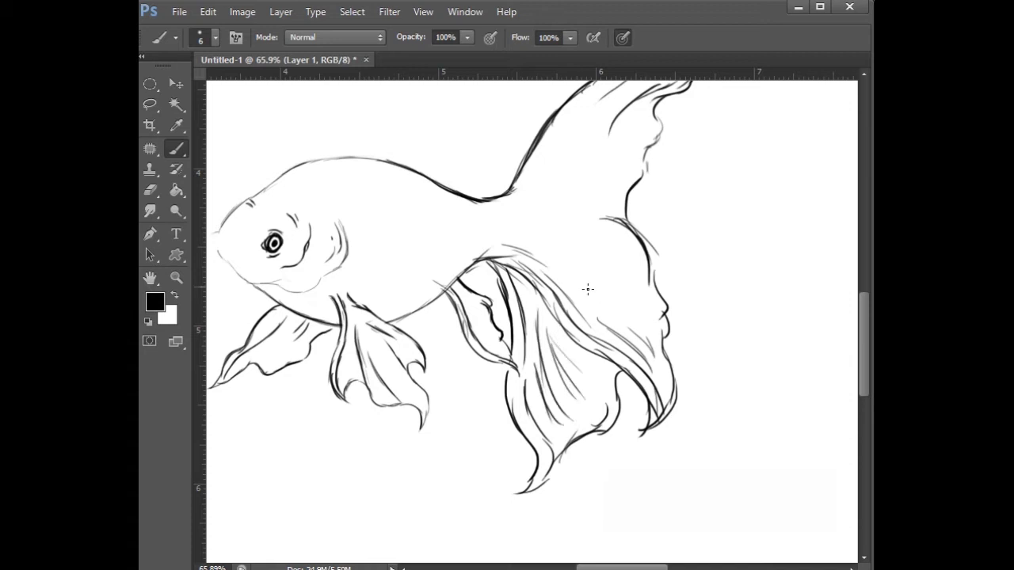
Add rays and fold lines through the upper tail lobe, spreading out from the tail base
mouse_move(599, 224)
mouse_down()
mouse_move(522, 221)
mouse_move(578, 111)
mouse_up()
drag(566, 162, 507, 210)
drag(608, 125, 570, 163)
drag(606, 178, 564, 191)
Draw a small cluster of curved scales on the rear of the body near the tail base
drag(491, 225, 493, 239)
drag(475, 214, 477, 232)
drag(459, 212, 447, 239)
drag(434, 214, 444, 209)
Select the fish's eye, enlarge it to about 127% with Free Transform and deselect it
scroll(523, 146, down, 3)
scroll(332, 188, up, 4)
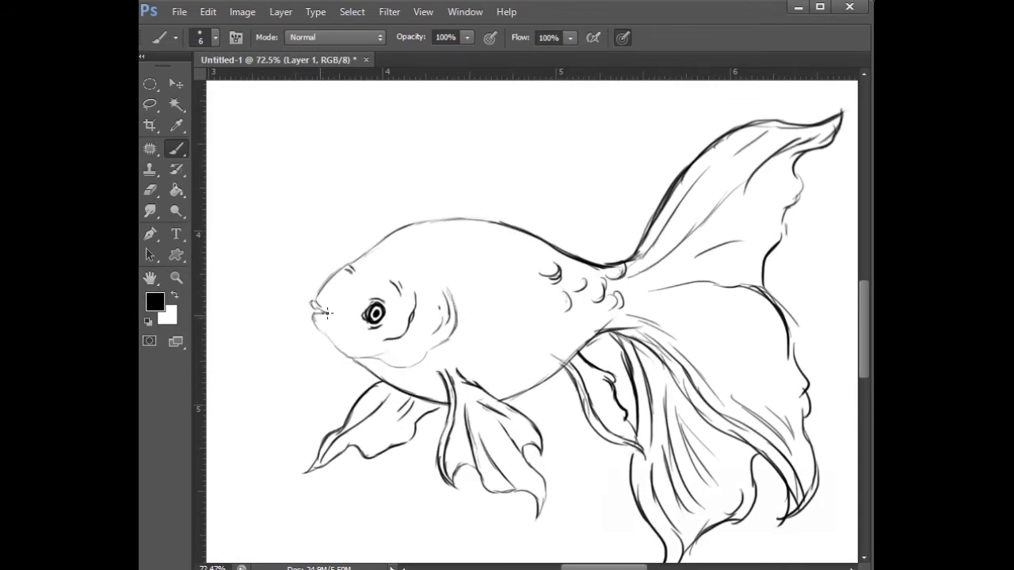
click(151, 149)
mouse_move(394, 295)
mouse_down()
mouse_move(374, 329)
mouse_move(397, 308)
mouse_move(337, 276)
mouse_move(376, 308)
mouse_up()
click(175, 84)
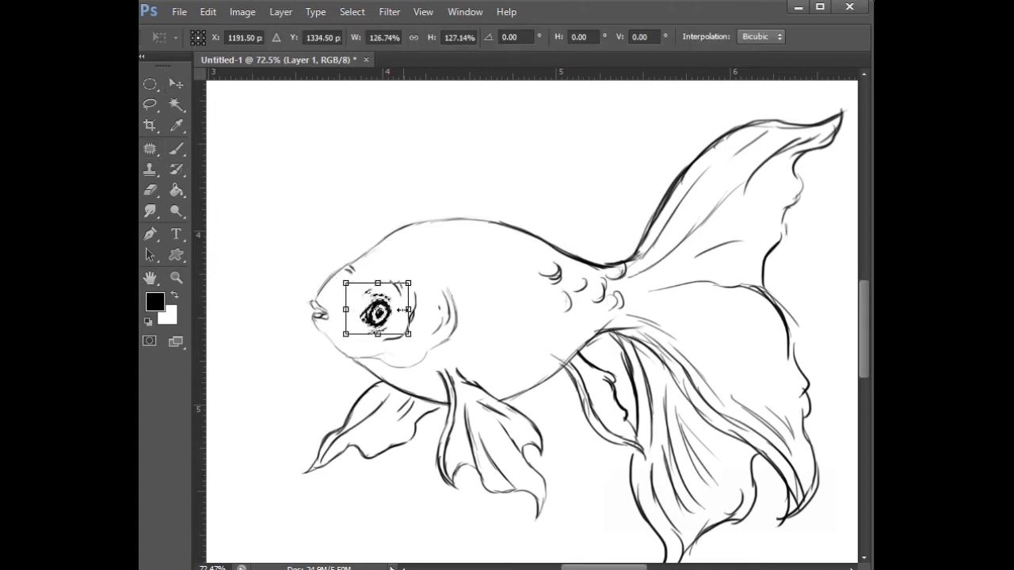
key(Return)
key(ctrl+d)
key(b)
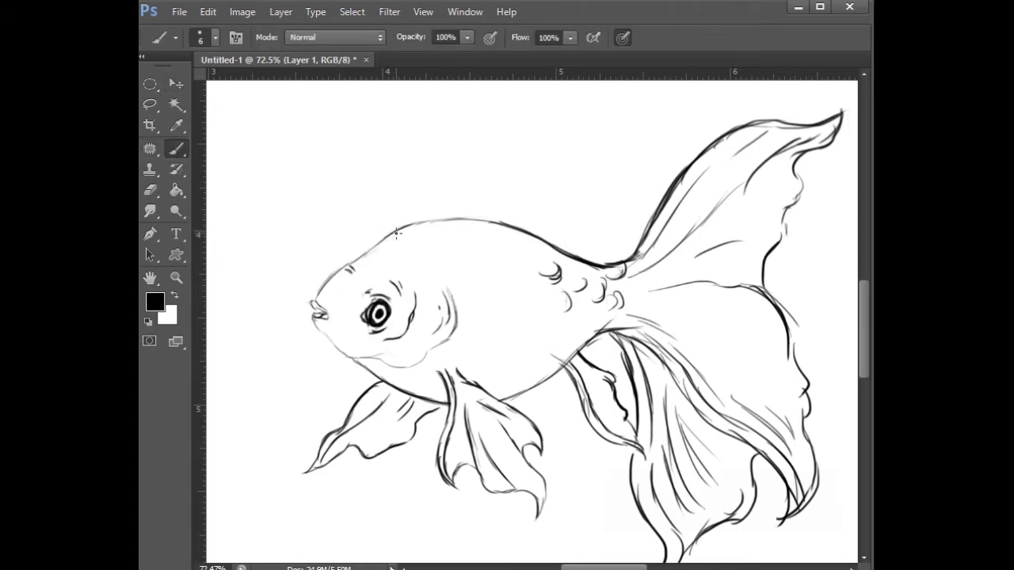
Draw the dorsal fin along the back with a wavy front edge, sloping top edge and inner rays, erasing stray strokes
drag(394, 182, 403, 226)
key(e)
mouse_move(398, 168)
mouse_down()
mouse_move(381, 192)
mouse_move(394, 190)
mouse_up()
key(b)
key(e)
mouse_move(443, 163)
mouse_down()
mouse_move(566, 196)
mouse_move(419, 181)
mouse_up()
key(b)
drag(479, 157, 586, 243)
drag(455, 163, 439, 217)
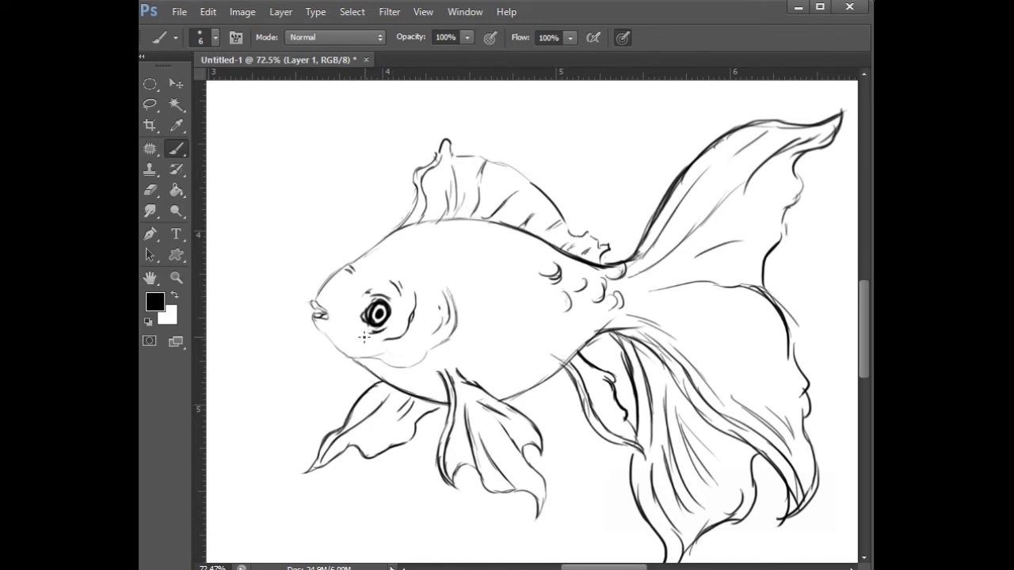
Darken the fish's chin and jaw line from the mouth to the gill cover with the Brush tool
scroll(381, 378, up, 7)
mouse_move(251, 269)
mouse_down()
mouse_move(309, 340)
mouse_move(466, 355)
mouse_up()
drag(329, 348, 396, 389)
scroll(464, 315, down, 7)
scroll(467, 239, up, 8)
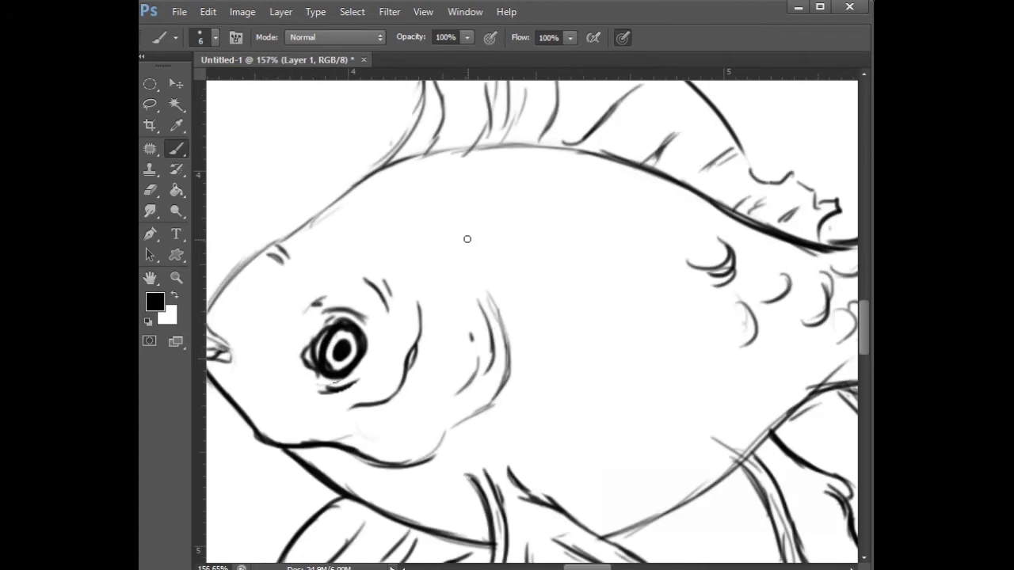
Erase the scale cluster near the tail base and draw overlapping curved scales behind the gill cover
scroll(322, 356, down, 4)
key(e)
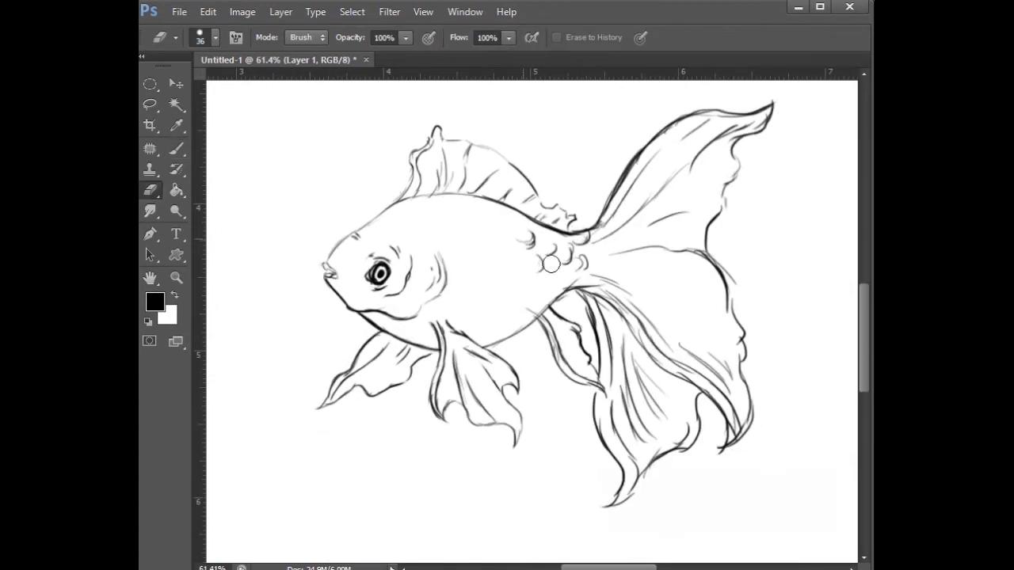
key(b)
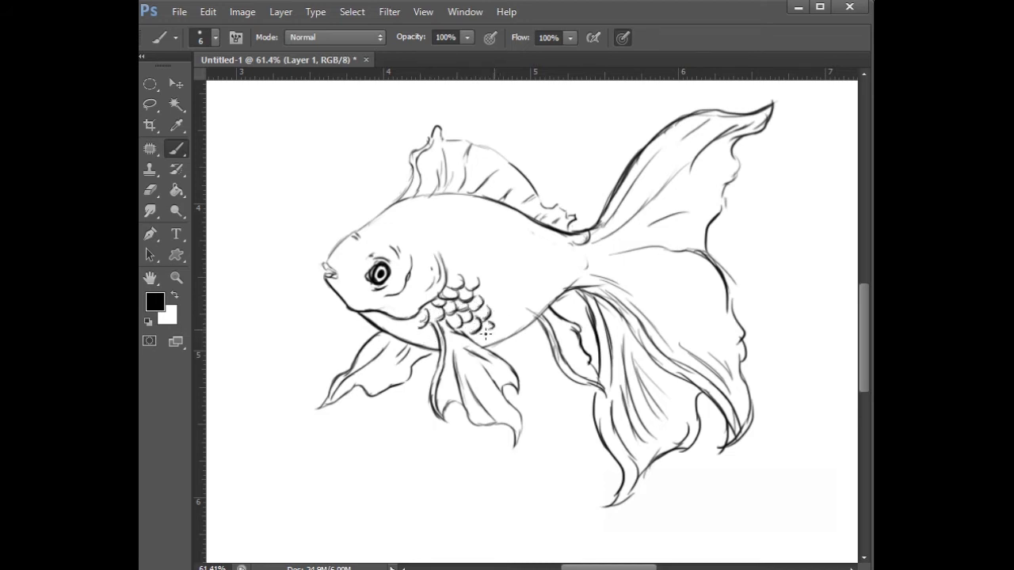
click(772, 568)
click(774, 555)
click(771, 568)
click(766, 506)
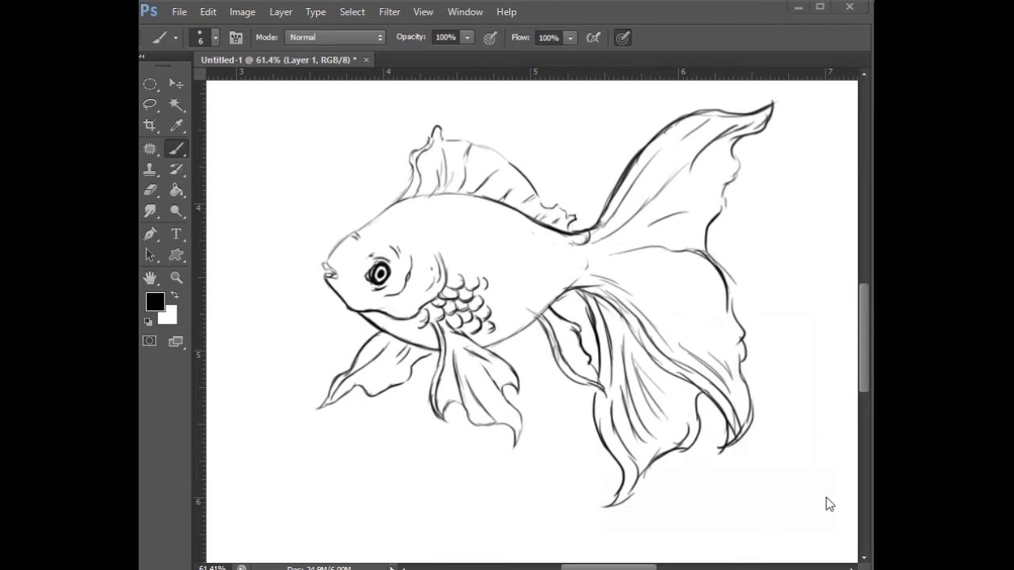
click(771, 568)
click(777, 511)
click(787, 381)
Cover the rest of the body with rows of curved scales up to the tail base, erasing stray strokes
scroll(709, 432, up, 3)
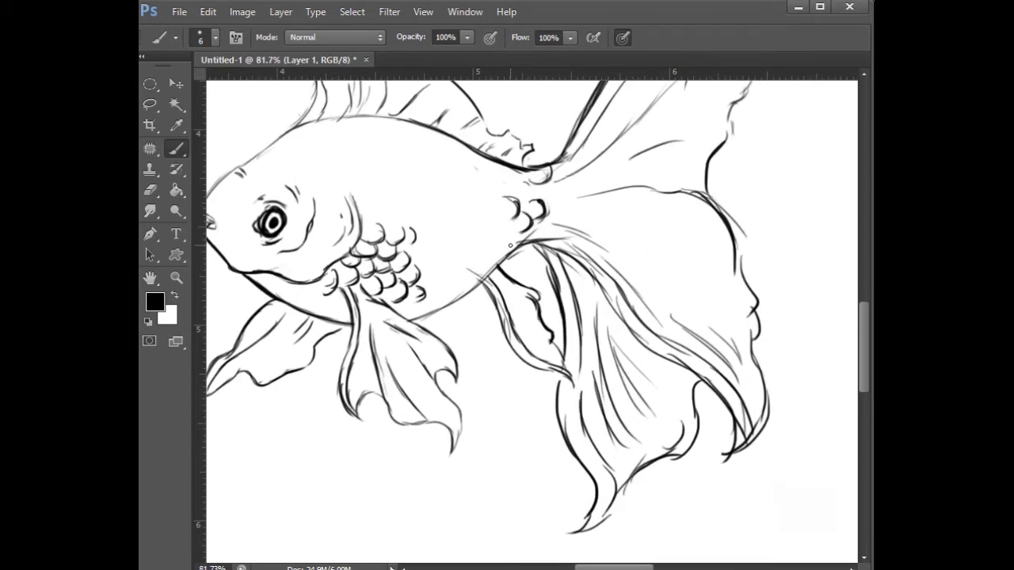
key(e)
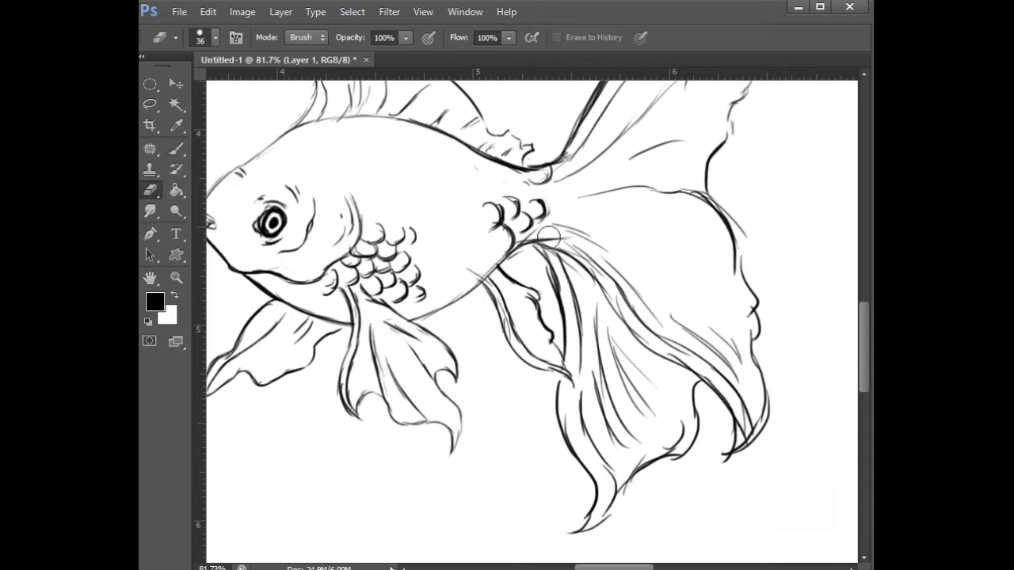
drag(493, 223, 522, 252)
key(b)
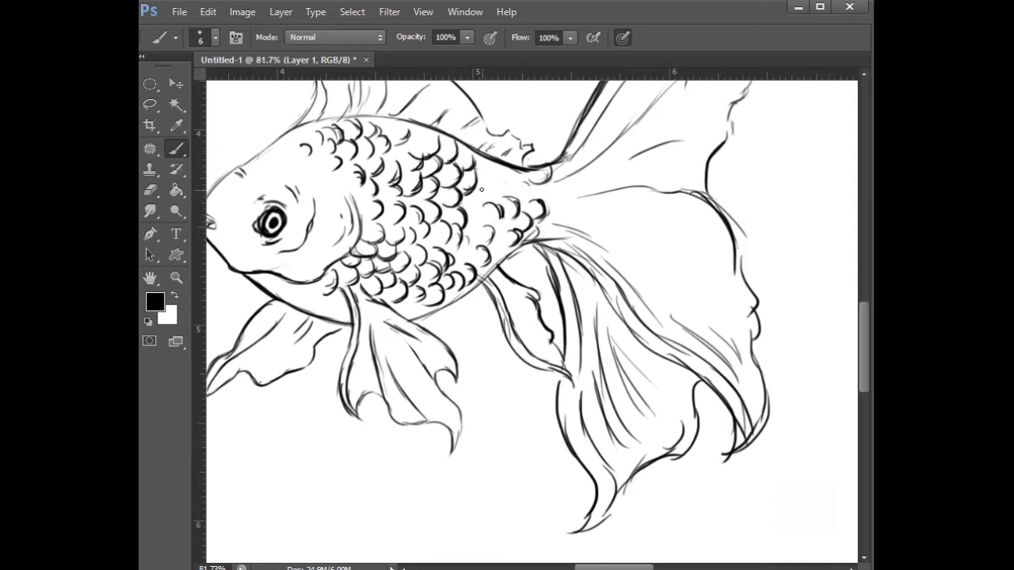
drag(516, 174, 506, 194)
scroll(507, 198, down, 2)
scroll(533, 321, up, 3)
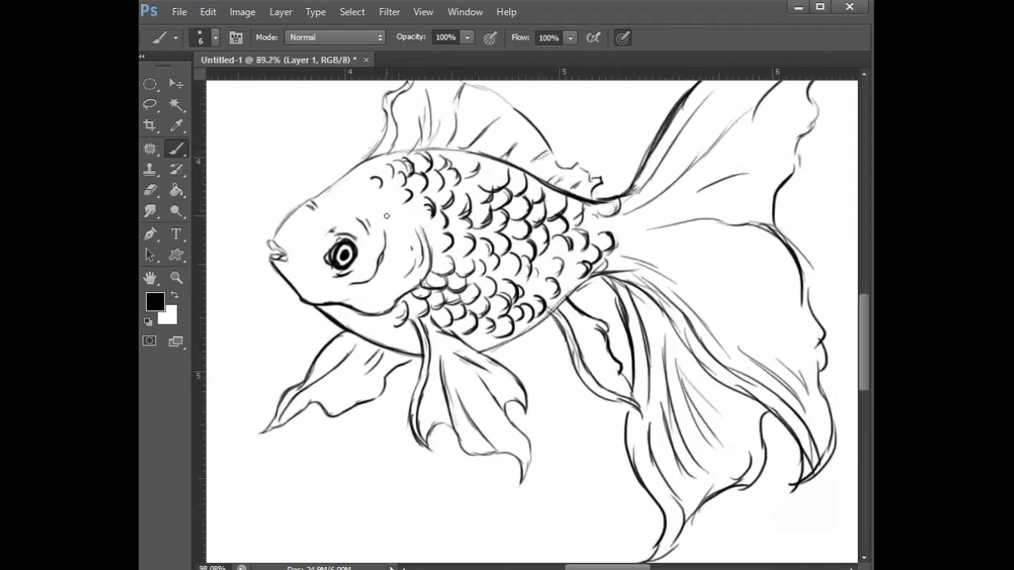
Clean the inner edge of the tail's rear lower tip with an 11 px Eraser and redraw it thicker
scroll(739, 436, up, 3)
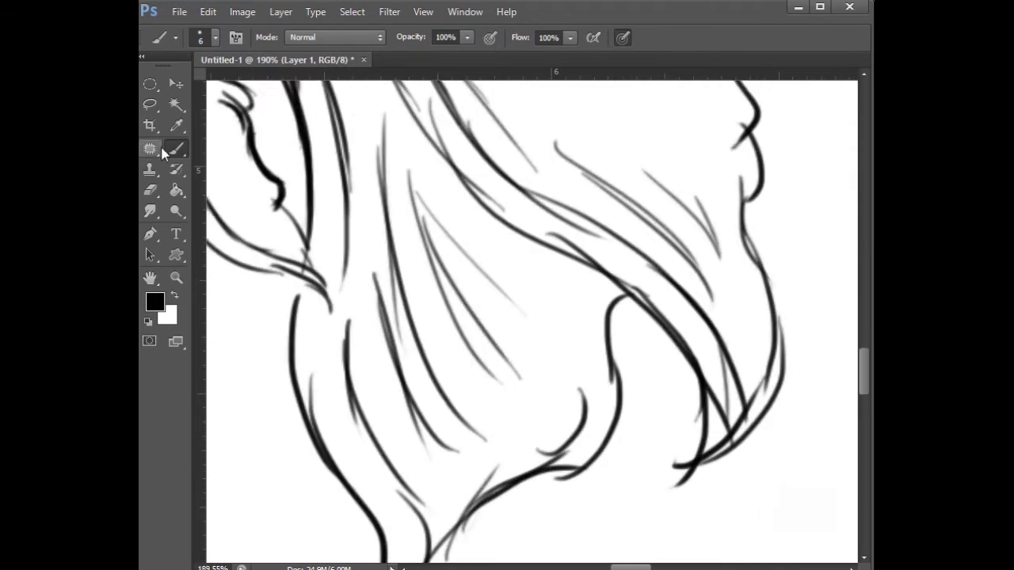
key(e)
right_click(665, 269)
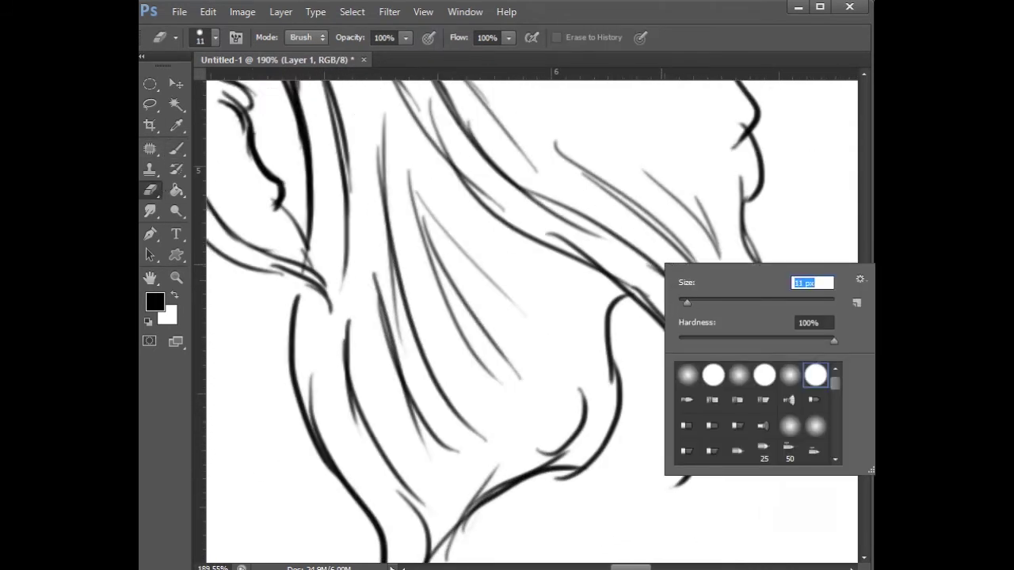
click(802, 569)
mouse_move(539, 220)
mouse_down()
mouse_move(673, 315)
mouse_move(719, 412)
mouse_up()
key(b)
mouse_move(626, 294)
mouse_down()
mouse_move(656, 324)
mouse_move(700, 431)
mouse_move(666, 475)
mouse_move(733, 450)
mouse_up()
mouse_move(680, 471)
mouse_down()
mouse_move(757, 399)
mouse_move(709, 428)
mouse_up()
Erase loose strokes on the lower tail lobe's outer edge near the tip and darken that edge
key(e)
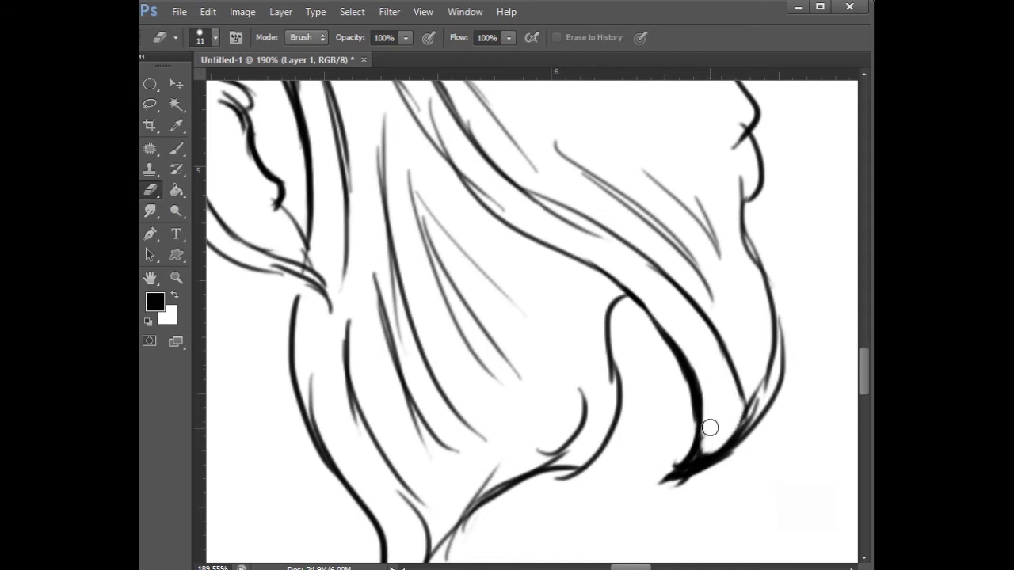
mouse_move(769, 326)
mouse_down()
mouse_move(769, 371)
mouse_move(752, 401)
mouse_up()
click(176, 149)
drag(739, 210, 781, 383)
drag(766, 319, 755, 414)
Thicken the tail's outer edge below the notch between the lobes and erase the stray lines beside it
scroll(559, 389, down, 10)
scroll(672, 313, up, 9)
scroll(671, 309, down, 4)
scroll(685, 174, up, 2)
key(e)
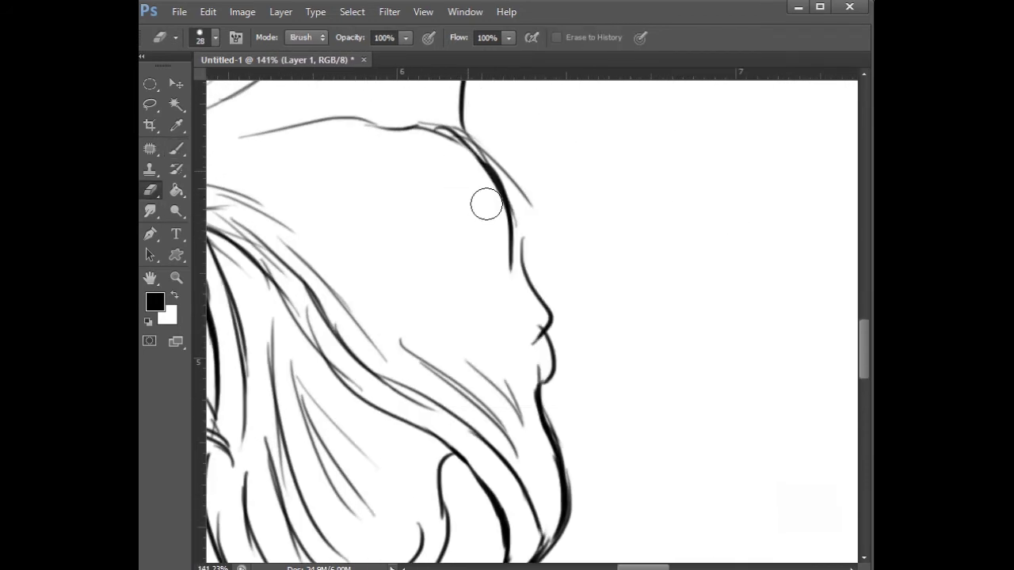
key(b)
mouse_move(466, 136)
mouse_down()
mouse_move(490, 165)
mouse_move(550, 341)
mouse_up()
click(153, 192)
drag(493, 123, 542, 204)
drag(561, 285, 569, 550)
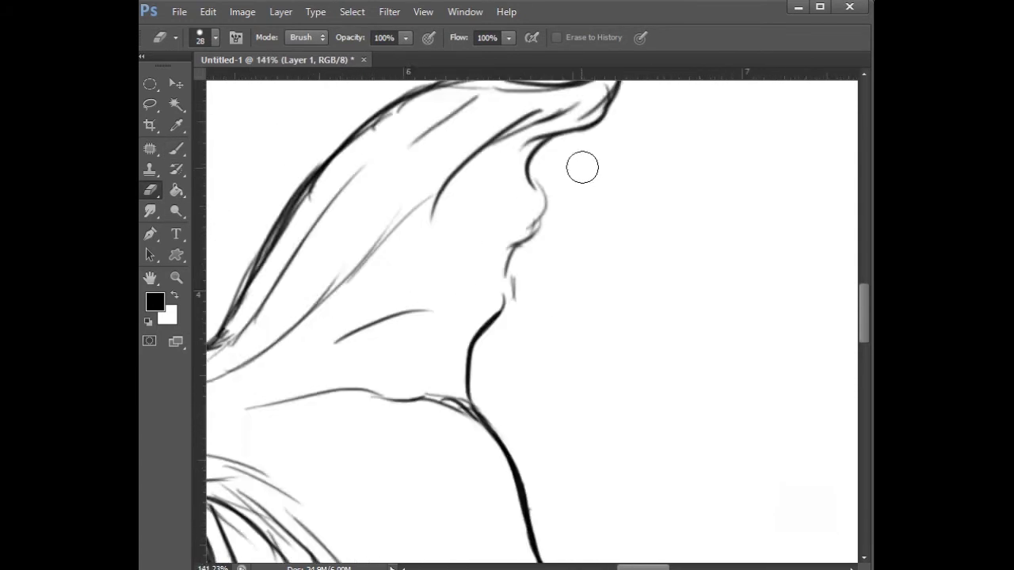
Redraw the wavy trailing edge of the upper tail lobe as one dark continuous line
scroll(584, 168, up, 2)
click(176, 148)
mouse_move(545, 129)
mouse_down()
mouse_move(524, 151)
mouse_move(532, 233)
mouse_move(461, 352)
mouse_up()
Erase rough strokes where the lower tail lobe meets the body and redraw its starting lines darker
scroll(555, 244, down, 8)
scroll(506, 355, up, 5)
click(151, 191)
drag(499, 282, 479, 264)
right_click(513, 247)
key(Escape)
key(b)
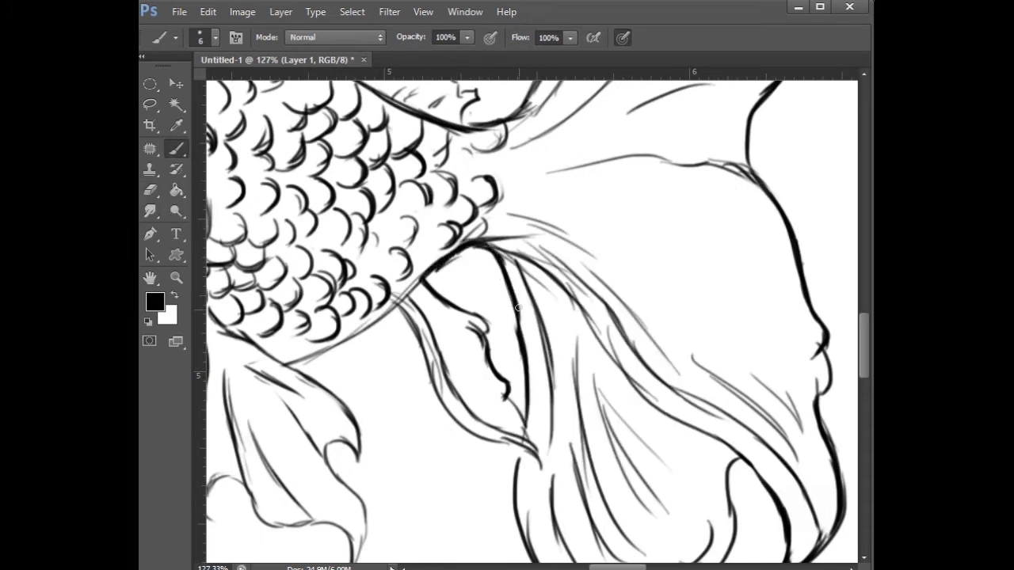
click(151, 191)
mouse_move(530, 241)
mouse_down()
mouse_move(502, 242)
mouse_move(578, 295)
mouse_up()
click(175, 148)
mouse_move(509, 255)
mouse_down()
mouse_move(614, 369)
mouse_move(553, 487)
mouse_up()
Add darker fold lines and rays through the middle of the lower tail lobe
scroll(666, 321, down, 6)
scroll(743, 454, up, 5)
mouse_move(531, 273)
mouse_down()
mouse_move(590, 348)
mouse_move(594, 374)
mouse_up()
drag(516, 350, 559, 400)
key(e)
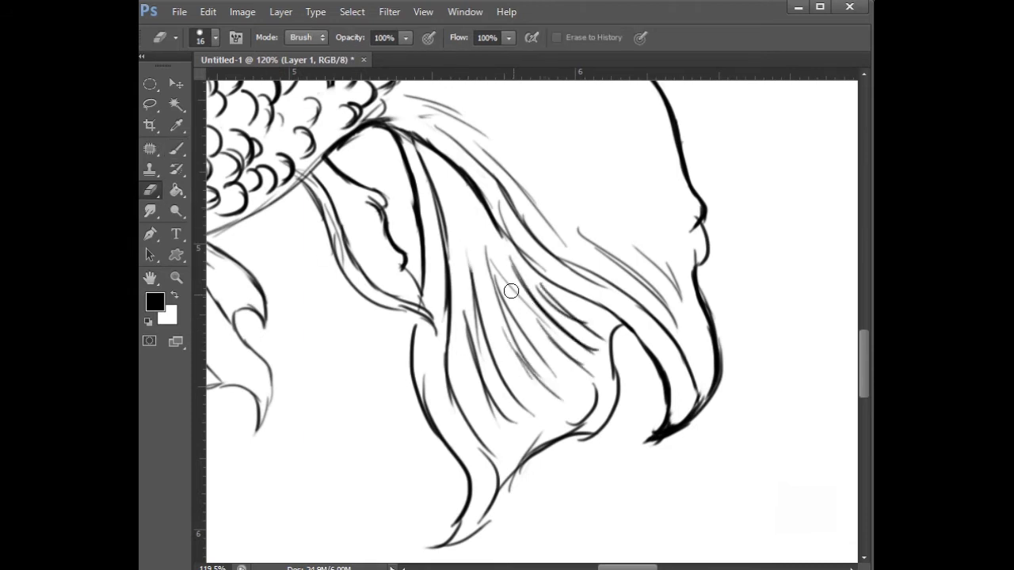
Add fine rays fanning out from the tail base into the tail lobes
scroll(511, 250, down, 5)
scroll(489, 257, up, 2)
key(b)
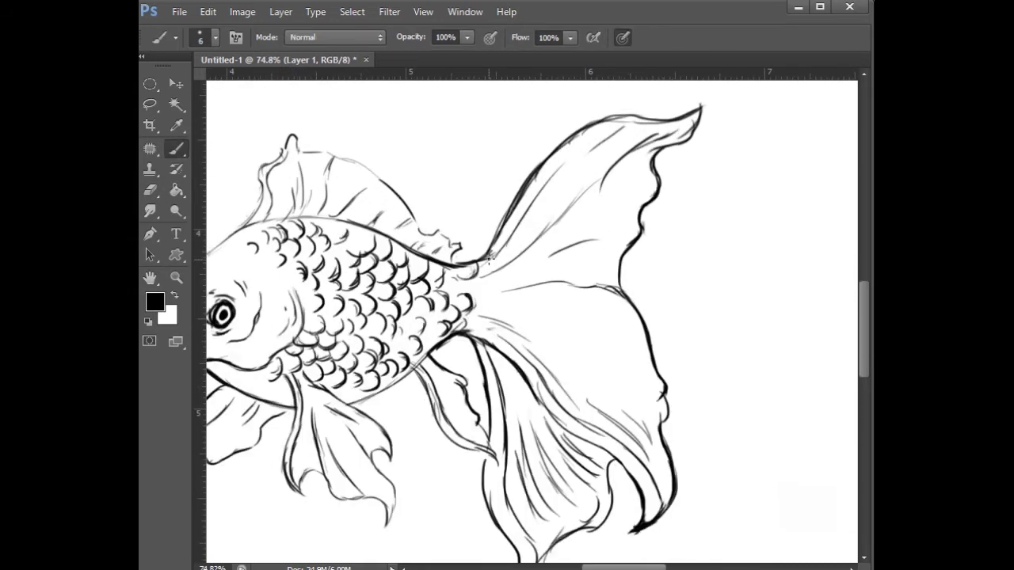
scroll(484, 305, down, 5)
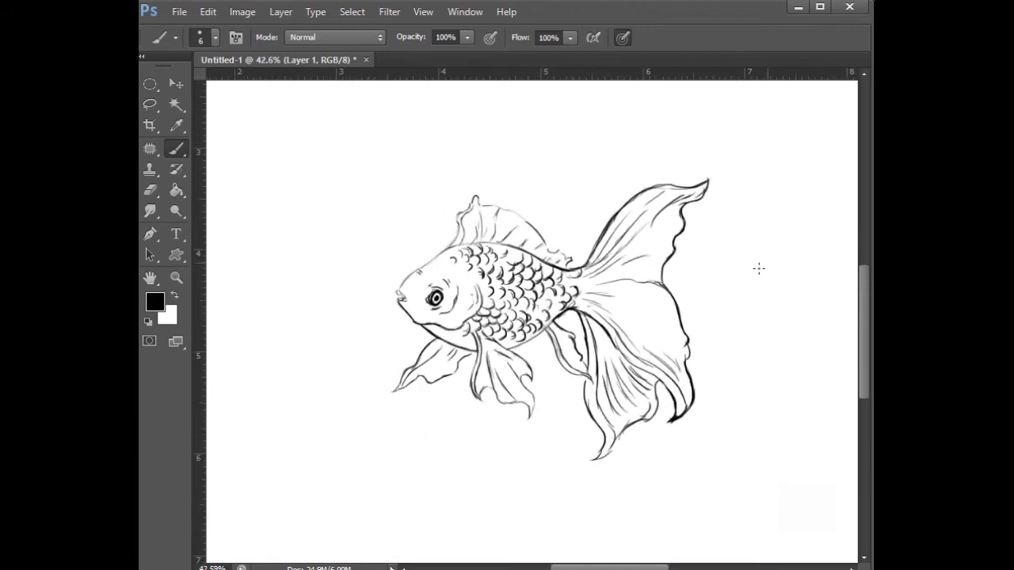
Redraw the fish's lips with darker lines and set the Eraser to 5 px for cleaning them up
scroll(457, 293, up, 8)
drag(408, 306, 391, 302)
click(150, 190)
right_click(374, 233)
click(395, 273)
click(359, 323)
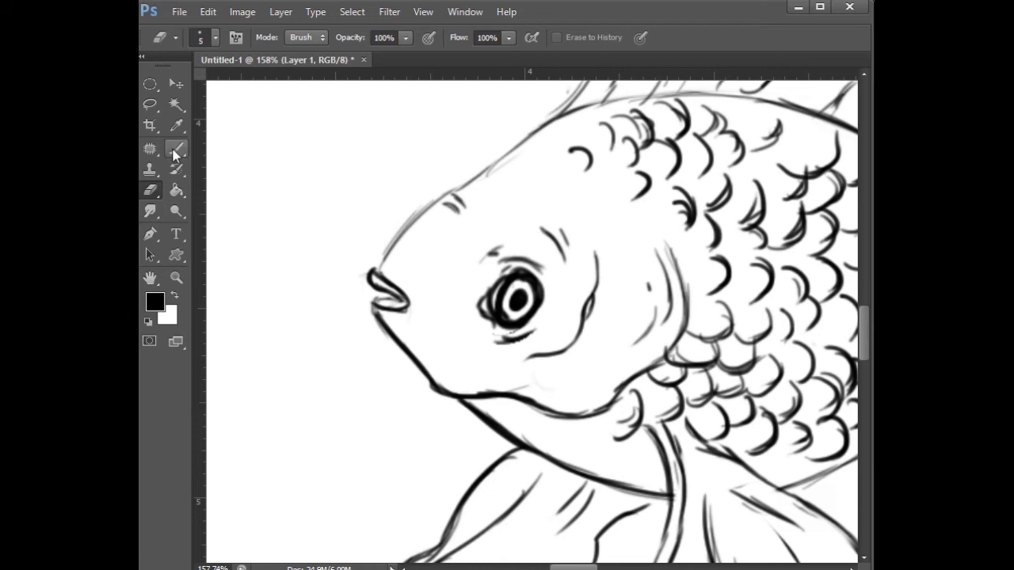
Draw several small round bubbles of varying size rising in front of the mouth
click(175, 152)
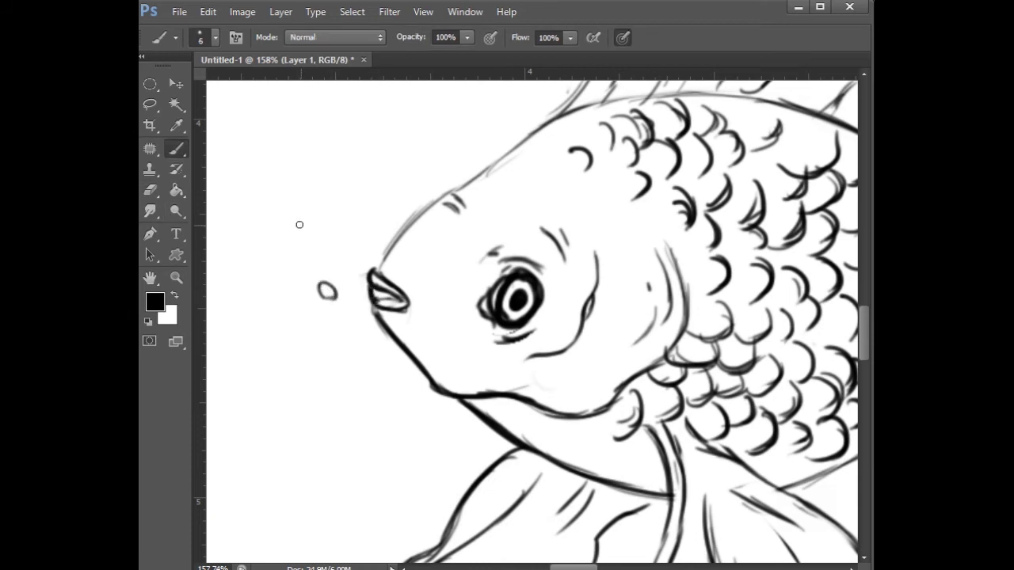
drag(336, 232, 335, 235)
mouse_move(277, 154)
mouse_down()
mouse_move(275, 189)
mouse_move(277, 163)
mouse_up()
click(150, 191)
click(175, 150)
Darken the forehead outline from the upper lip to the front of the dorsal fin
scroll(305, 356, down, 4)
scroll(427, 261, up, 4)
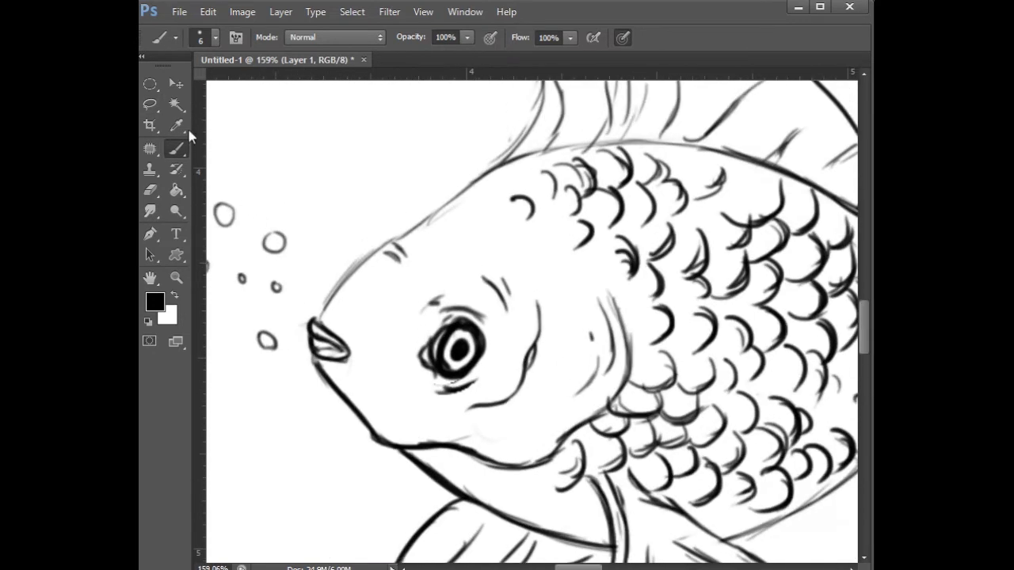
mouse_move(319, 314)
mouse_down()
mouse_move(350, 274)
mouse_move(471, 182)
mouse_move(423, 220)
mouse_move(560, 153)
mouse_up()
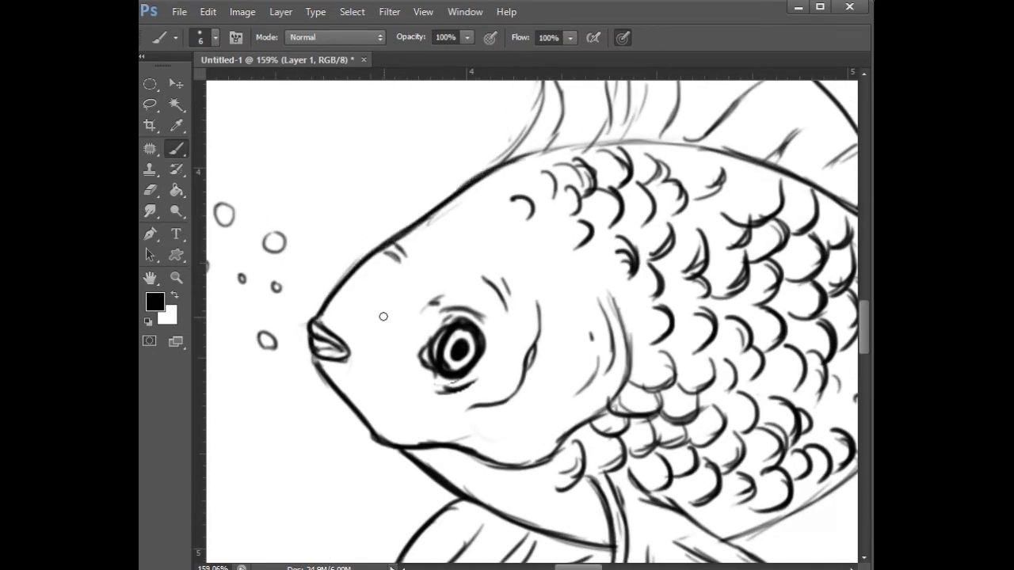
drag(324, 297, 489, 402)
Erase the overlapping strokes inside the scales behind the gill cover
key(e)
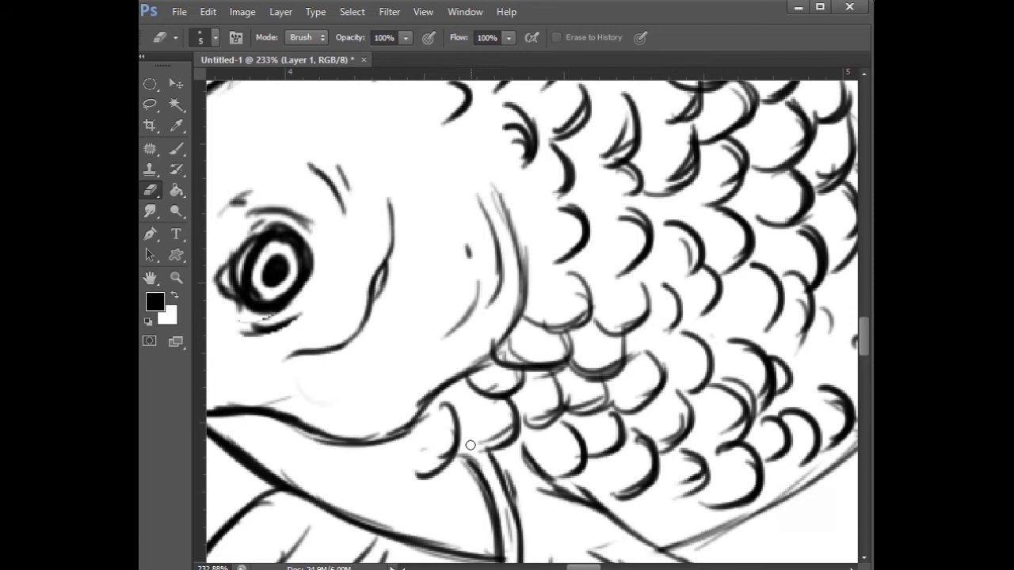
drag(570, 407, 605, 388)
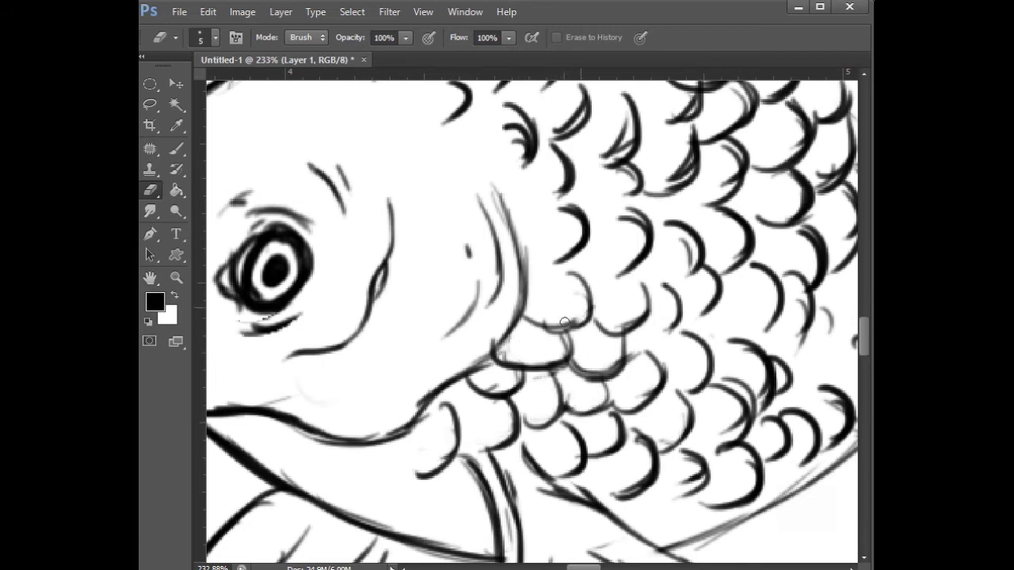
drag(645, 475, 523, 475)
drag(648, 183, 745, 190)
Clean the dorsal fin's front edge with a 12 px Eraser and redraw it with a dark wavy line
right_click(535, 119)
click(577, 205)
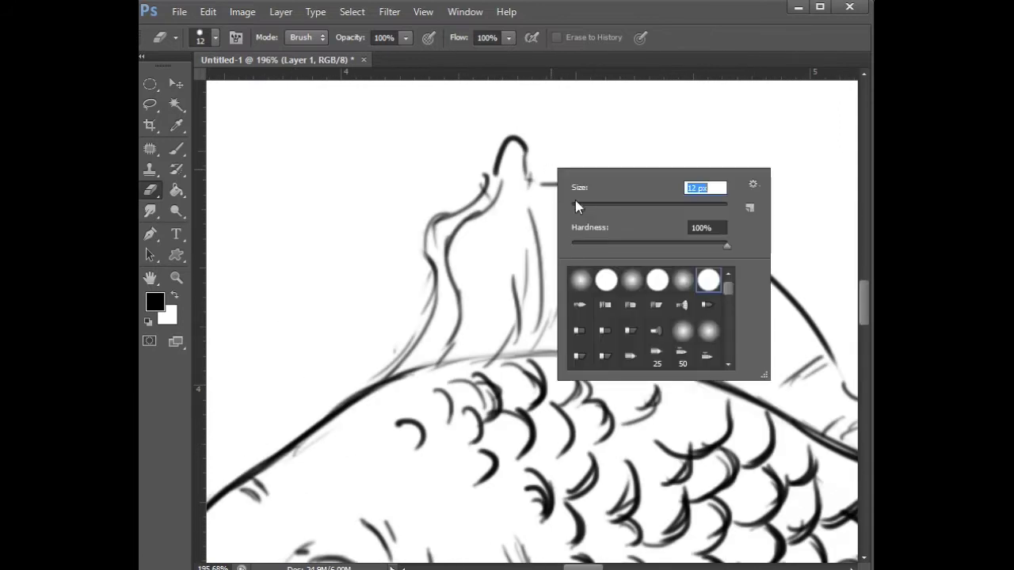
drag(484, 165, 481, 189)
click(180, 148)
drag(502, 148, 436, 307)
mouse_move(422, 255)
mouse_down()
mouse_move(435, 302)
mouse_move(395, 364)
mouse_up()
Erase rough strokes inside the dorsal fin, redraw its front rays and darken the back line beneath it
click(152, 190)
drag(436, 242, 439, 332)
drag(510, 270, 515, 310)
click(178, 154)
drag(525, 147, 518, 296)
drag(531, 204, 497, 361)
drag(416, 369, 472, 357)
mouse_move(381, 381)
mouse_down()
mouse_move(563, 362)
mouse_move(688, 370)
mouse_up()
Trim the lower tail lobe's front tip with a 32 px Eraser and redraw the tip with clean dark lines
scroll(503, 259, down, 7)
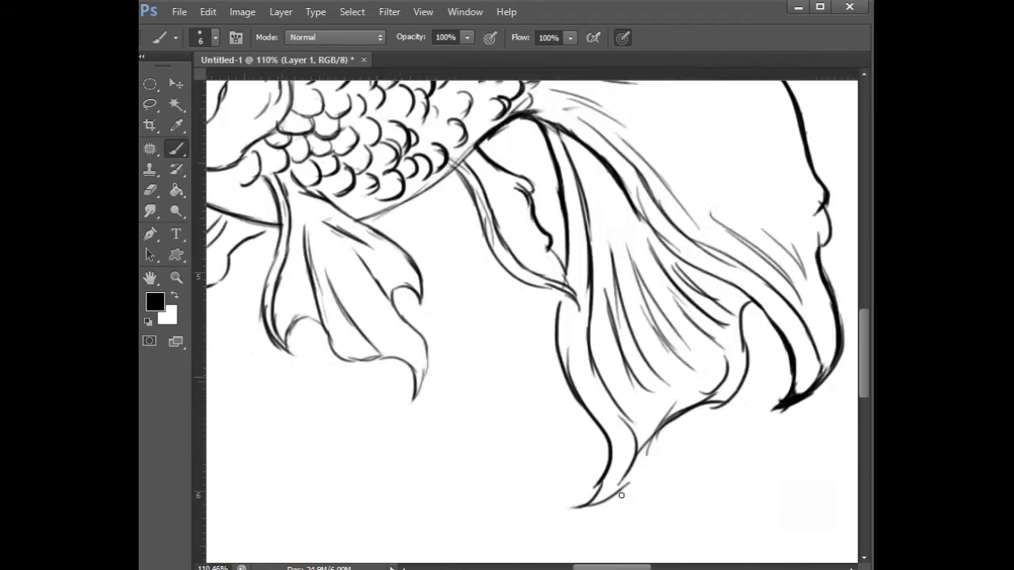
scroll(657, 474, up, 6)
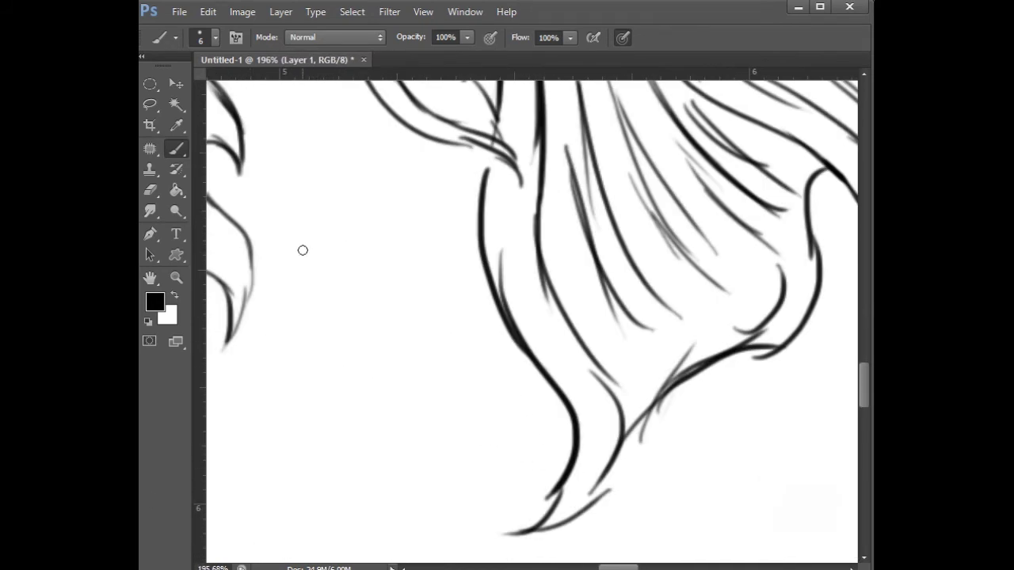
click(152, 191)
right_click(553, 316)
click(600, 359)
drag(507, 457, 534, 477)
drag(666, 448, 634, 476)
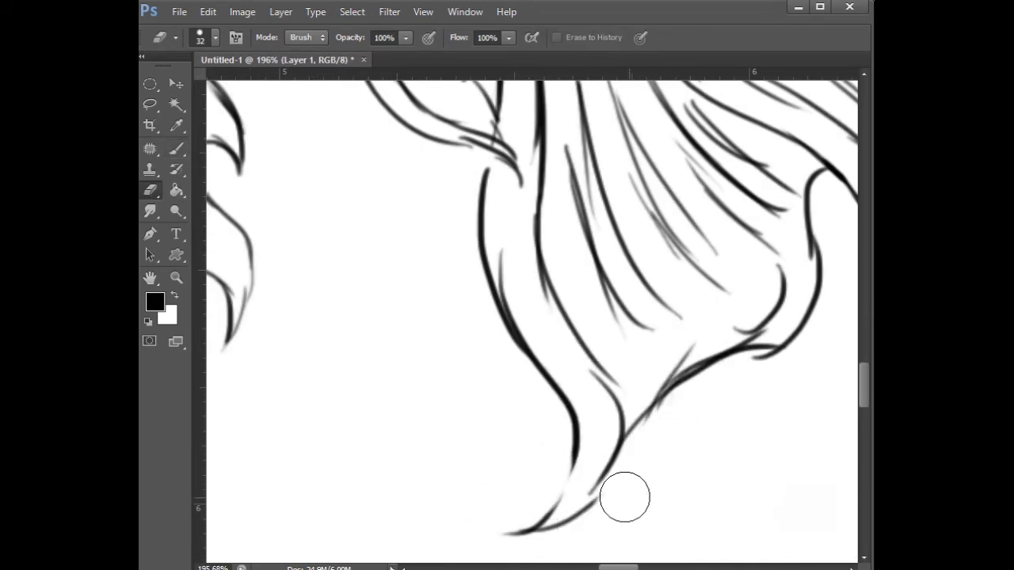
key(b)
mouse_move(577, 442)
mouse_down()
mouse_move(555, 507)
mouse_move(633, 430)
mouse_move(720, 373)
mouse_move(699, 370)
mouse_move(656, 407)
mouse_move(701, 401)
mouse_up()
Erase doubled strokes along the lower tail lobe's bottom edge and close the gap at the top of its front edge
click(151, 191)
right_click(726, 308)
mouse_move(692, 335)
mouse_down()
mouse_move(712, 364)
mouse_move(785, 342)
mouse_up()
click(693, 343)
key(b)
drag(489, 151, 484, 176)
Enlarge the goldfish drawing on the canvas with the Move tool's transform controls and apply the change
scroll(713, 309, down, 8)
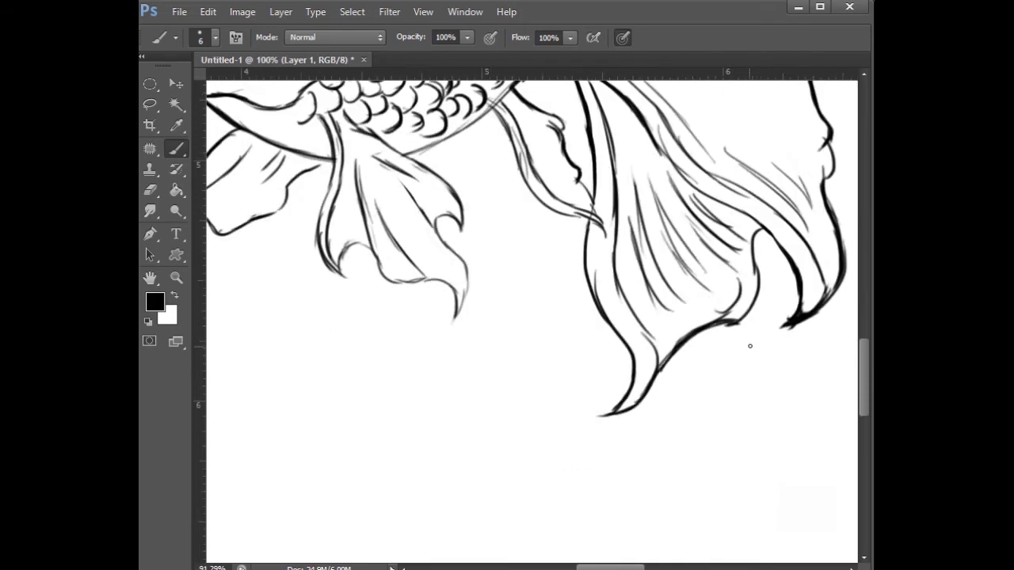
click(176, 84)
scroll(505, 325, down, 2)
drag(666, 155, 746, 172)
key(Return)
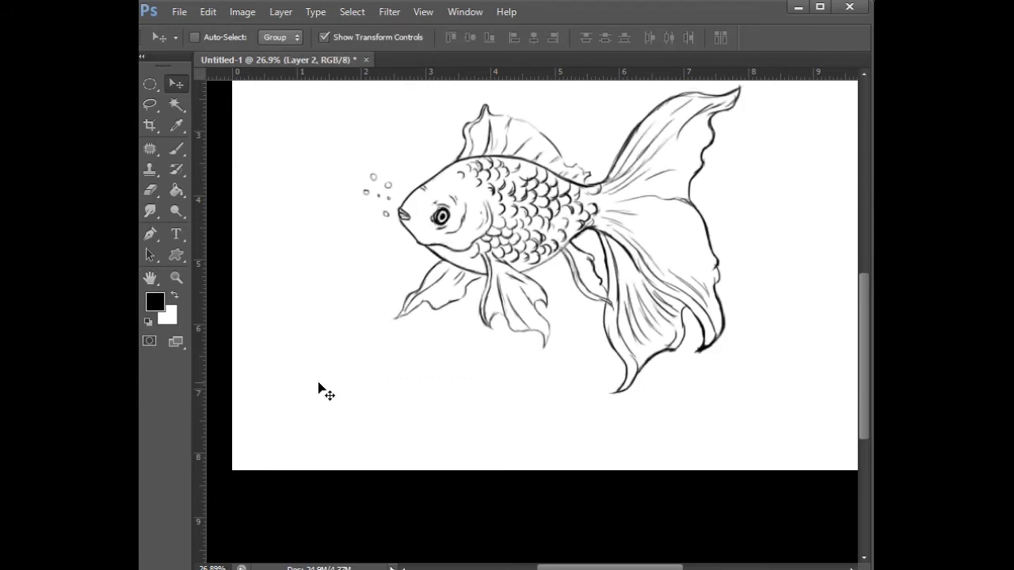
Paint the fish's head and the front part of its body orange in ca.psd
scroll(324, 391, down, 2)
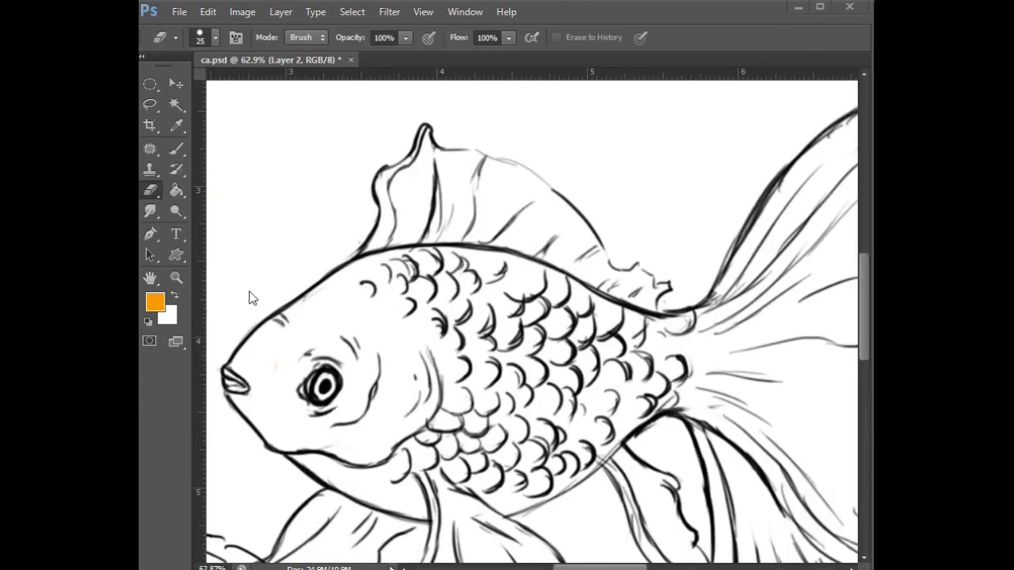
mouse_move(392, 356)
mouse_down()
mouse_move(372, 408)
mouse_move(349, 400)
mouse_up()
mouse_move(231, 372)
mouse_down()
mouse_move(238, 384)
mouse_move(285, 321)
mouse_move(388, 262)
mouse_move(293, 355)
mouse_move(281, 426)
mouse_move(317, 364)
mouse_move(292, 435)
mouse_move(316, 388)
mouse_move(389, 331)
mouse_move(407, 373)
mouse_move(389, 317)
mouse_move(491, 265)
mouse_move(446, 219)
mouse_up()
Set the brush size to 14 px and paint the narrow tip of the dorsal fin orange
right_click(446, 219)
text(14)
key(Return)
drag(418, 152, 422, 128)
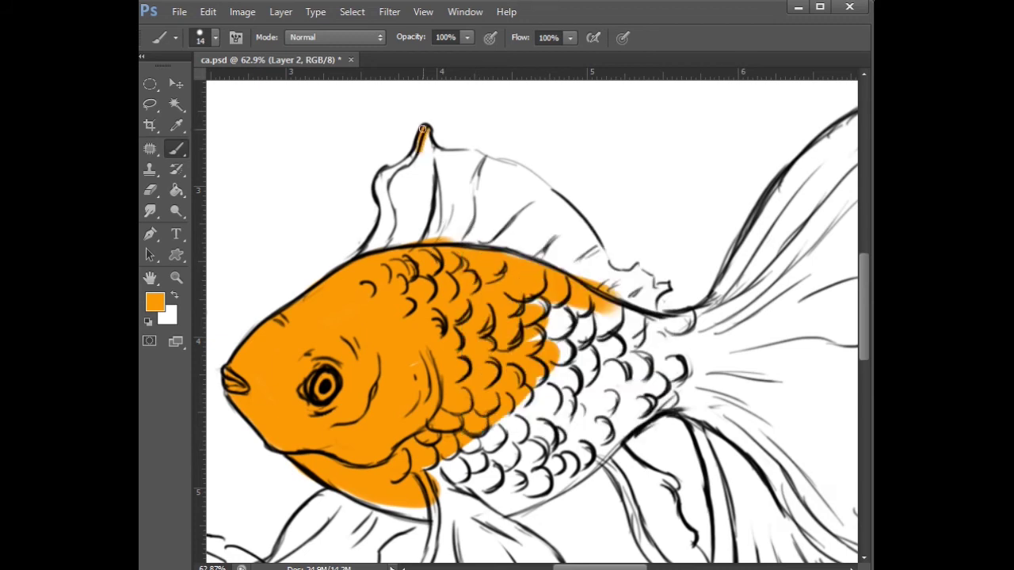
Set the brush size to 26 px and paint an orange band along the dorsal fin's front and top edges
right_click(443, 233)
drag(481, 275, 485, 274)
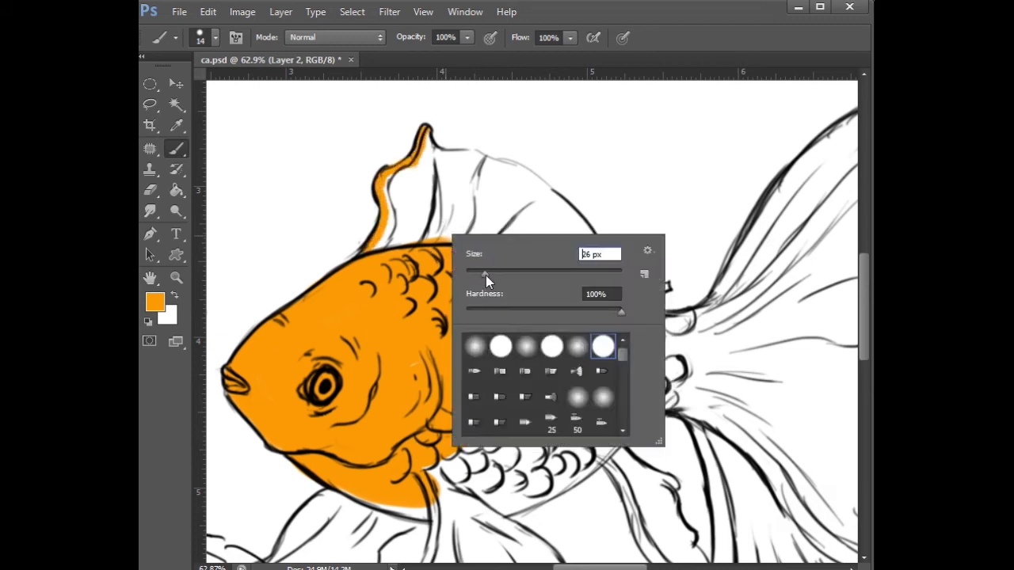
drag(400, 176, 406, 171)
mouse_move(424, 136)
mouse_down()
mouse_move(444, 158)
mouse_move(525, 171)
mouse_move(606, 253)
mouse_up()
drag(571, 207, 624, 286)
Fill the dorsal fin's interior and its ragged rear end with orange
key(e)
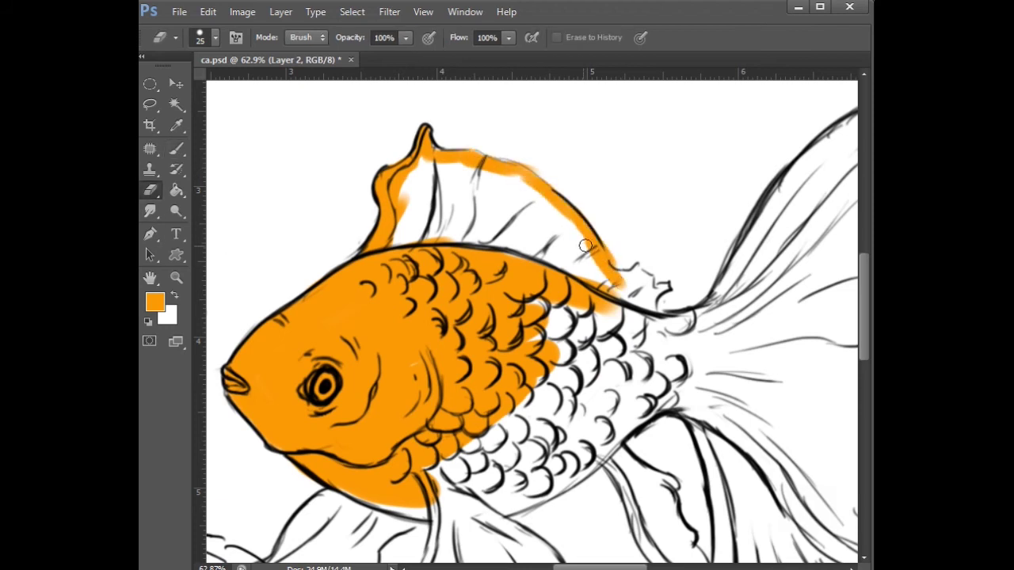
key(b)
mouse_move(396, 237)
mouse_down()
mouse_move(416, 170)
mouse_move(436, 178)
mouse_move(440, 153)
mouse_move(499, 173)
mouse_move(609, 285)
mouse_move(467, 190)
mouse_move(493, 215)
mouse_up()
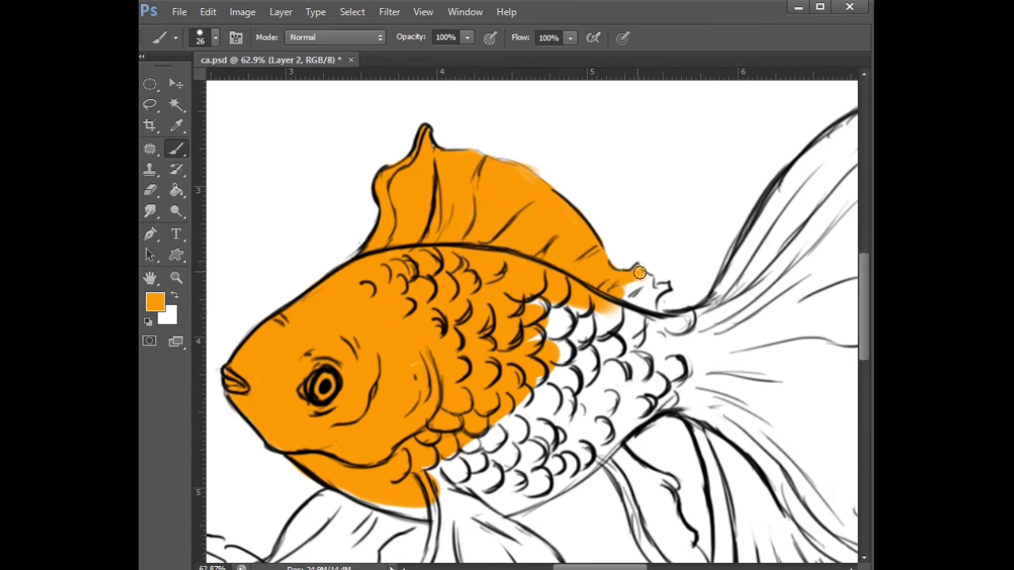
mouse_move(648, 292)
mouse_down()
mouse_move(661, 307)
mouse_move(547, 307)
mouse_up()
Adjust the brush size and paint the remaining scaled rear and belly of the body orange
key(e)
key(b)
right_click(628, 311)
drag(664, 350, 672, 350)
mouse_move(531, 316)
mouse_down()
mouse_move(657, 337)
mouse_move(745, 300)
mouse_move(630, 415)
mouse_move(554, 443)
mouse_move(491, 420)
mouse_move(462, 497)
mouse_move(529, 456)
mouse_move(450, 509)
mouse_up()
Set the brush size to 27 px and fill the front lower fin beneath the head with orange
scroll(525, 402, down, 8)
scroll(526, 408, up, 9)
right_click(560, 206)
drag(605, 247, 597, 247)
mouse_move(469, 231)
mouse_down()
mouse_move(376, 344)
mouse_move(420, 321)
mouse_move(475, 237)
mouse_move(472, 322)
mouse_move(543, 271)
mouse_move(499, 258)
mouse_move(471, 268)
mouse_move(489, 305)
mouse_up()
Fill the middle lower fin beneath the belly with orange up to its pointed tips
mouse_move(593, 223)
mouse_down()
mouse_move(590, 308)
mouse_move(575, 346)
mouse_move(590, 383)
mouse_move(636, 348)
mouse_move(669, 398)
mouse_move(601, 345)
mouse_move(626, 253)
mouse_move(693, 402)
mouse_up()
key(ctrl+z)
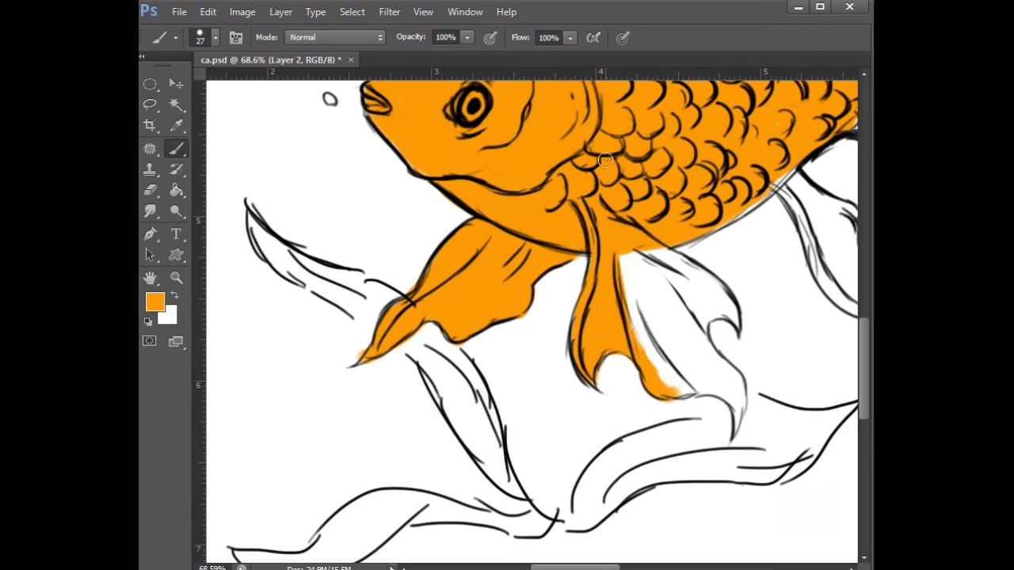
drag(619, 261, 673, 396)
mouse_move(641, 248)
mouse_down()
mouse_move(725, 301)
mouse_move(712, 291)
mouse_move(691, 305)
mouse_up()
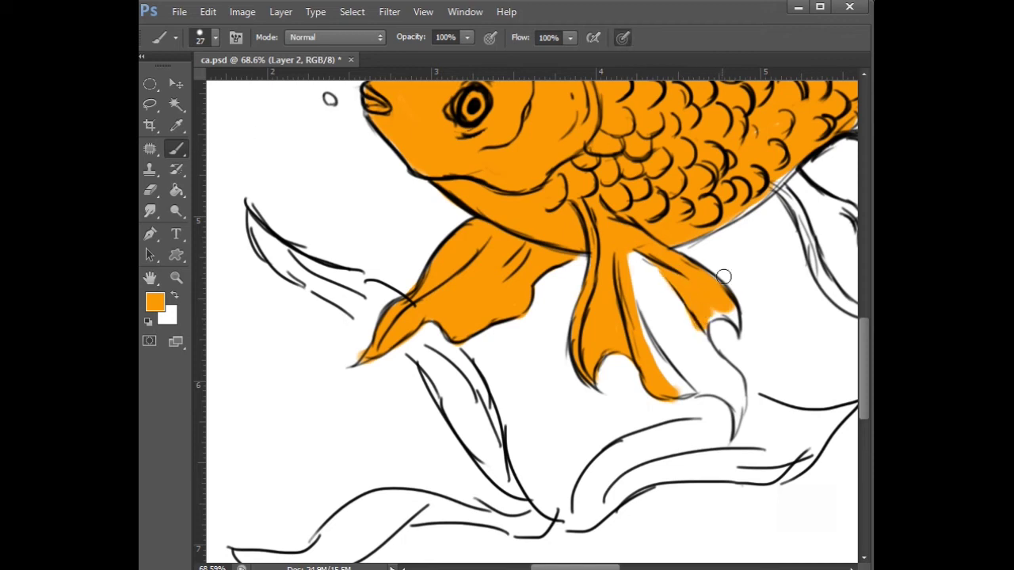
mouse_move(718, 352)
mouse_down()
mouse_move(683, 323)
mouse_move(742, 381)
mouse_move(699, 352)
mouse_move(686, 393)
mouse_move(730, 421)
mouse_move(727, 380)
mouse_move(673, 329)
mouse_move(685, 370)
mouse_move(653, 316)
mouse_move(671, 306)
mouse_up()
Adjust the brush size and paint orange along the front folds of the tail's lower lobe
scroll(693, 350, down, 5)
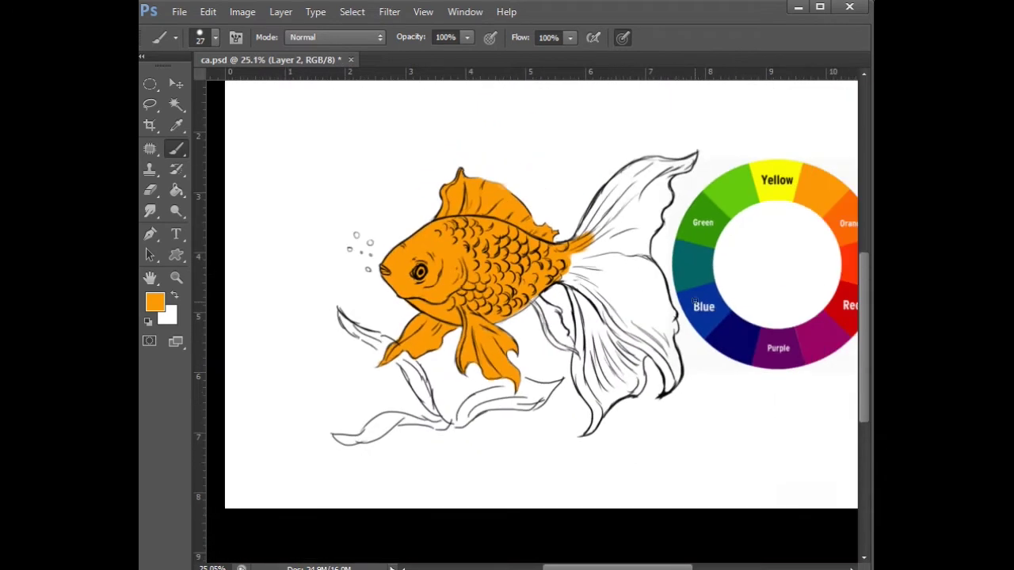
scroll(690, 242, up, 2)
right_click(569, 241)
click(638, 225)
mouse_move(554, 225)
mouse_down()
mouse_move(543, 229)
mouse_move(590, 157)
mouse_move(538, 283)
mouse_move(558, 379)
mouse_up()
drag(535, 315, 542, 381)
mouse_move(546, 301)
mouse_down()
mouse_move(574, 365)
mouse_move(552, 354)
mouse_up()
mouse_move(541, 393)
mouse_down()
mouse_move(549, 427)
mouse_move(565, 419)
mouse_up()
Set the brush size to 22 px, fill the lower tail lobe's tip and folds with orange, and erase paint outside the outline
scroll(605, 429, up, 3)
right_click(623, 325)
click(658, 363)
drag(550, 480, 549, 471)
click(150, 191)
drag(546, 520, 536, 519)
click(177, 151)
drag(558, 479, 563, 469)
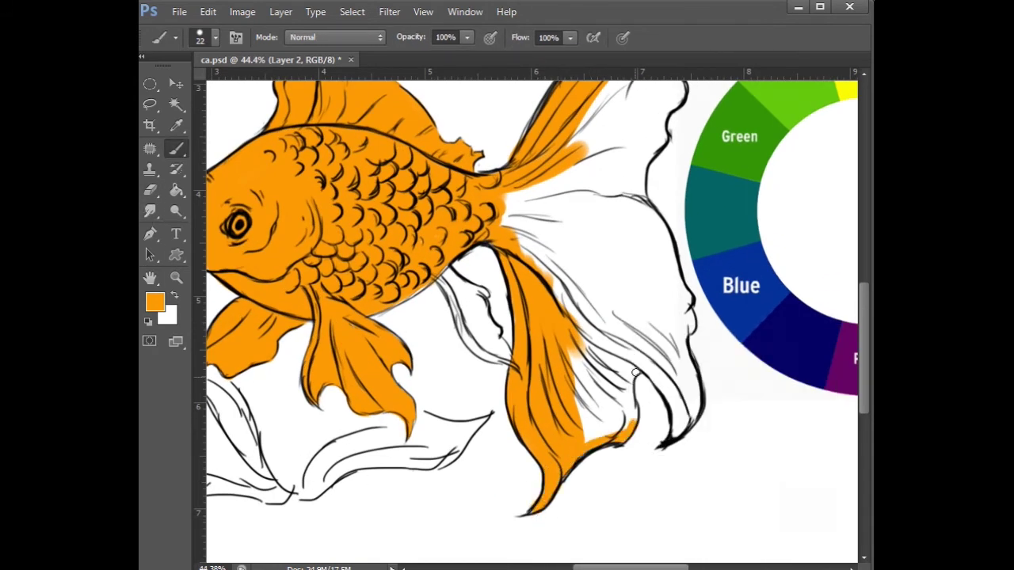
key(e)
key(b)
drag(586, 416, 572, 352)
Adjust the brush size and paint the tail's centre, upper lobe and rear lower folds orange
right_click(557, 250)
click(605, 289)
mouse_move(510, 227)
mouse_down()
mouse_move(593, 375)
mouse_move(605, 428)
mouse_move(629, 400)
mouse_move(610, 332)
mouse_move(623, 362)
mouse_up()
drag(496, 204, 590, 280)
scroll(606, 229, down, 1)
mouse_move(572, 152)
mouse_down()
mouse_move(638, 149)
mouse_move(609, 162)
mouse_move(582, 252)
mouse_move(577, 313)
mouse_move(587, 363)
mouse_move(589, 208)
mouse_move(575, 170)
mouse_move(552, 265)
mouse_move(527, 308)
mouse_move(557, 432)
mouse_move(610, 514)
mouse_move(593, 425)
mouse_move(597, 475)
mouse_up()
key(e)
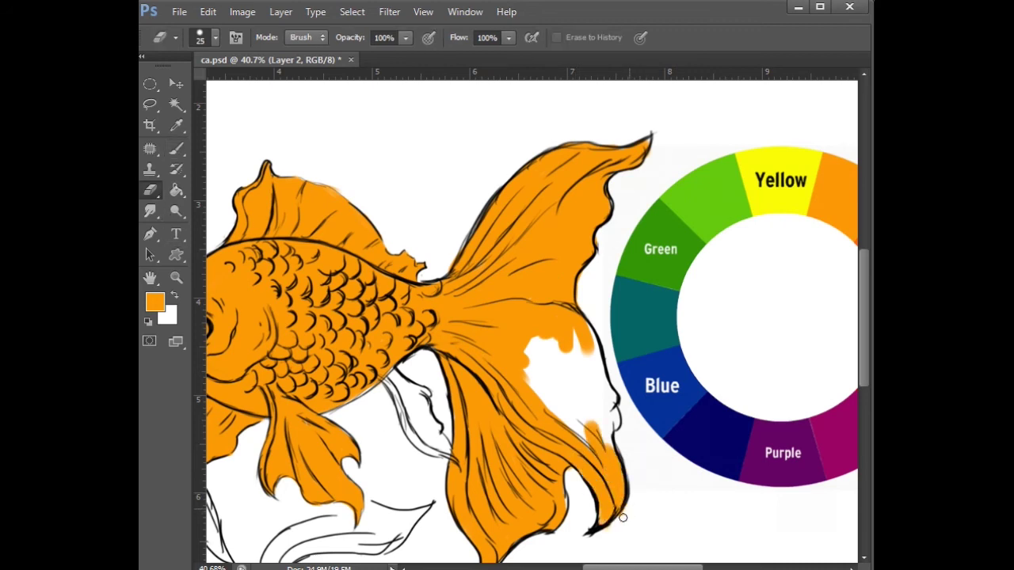
Set the brush size to 69 px and fill the remaining white area inside the tail with orange
click(176, 148)
right_click(576, 304)
mouse_move(538, 380)
mouse_down()
mouse_move(549, 330)
mouse_move(590, 371)
mouse_up()
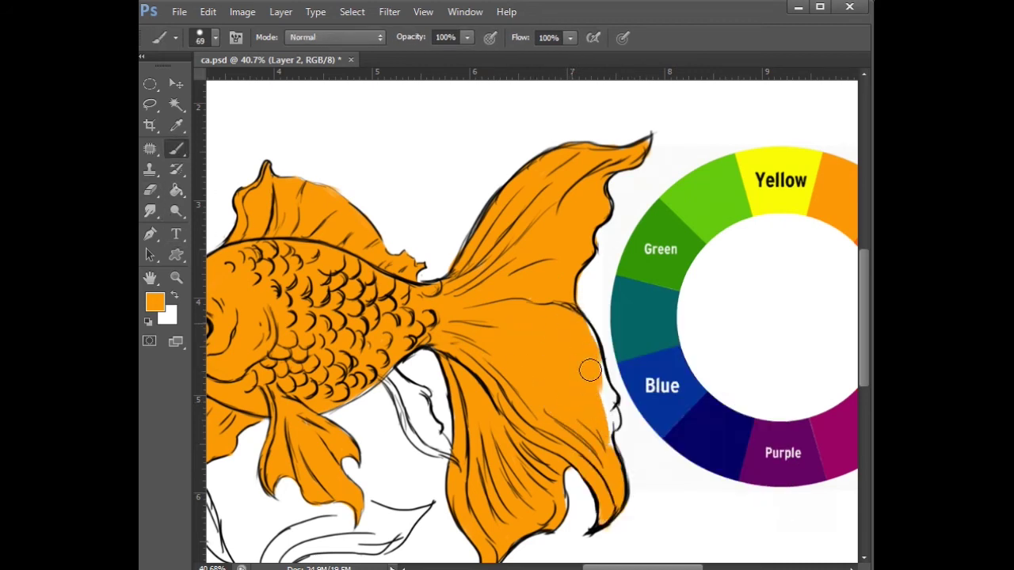
Paint the small rear belly fin orange with a 31 px brush and erase the overspill at its tip with a 15 px eraser
right_click(390, 361)
click(480, 358)
mouse_move(388, 374)
mouse_down()
mouse_move(423, 393)
mouse_move(458, 464)
mouse_move(396, 382)
mouse_move(416, 395)
mouse_move(400, 390)
mouse_move(418, 442)
mouse_move(406, 425)
mouse_move(441, 450)
mouse_up()
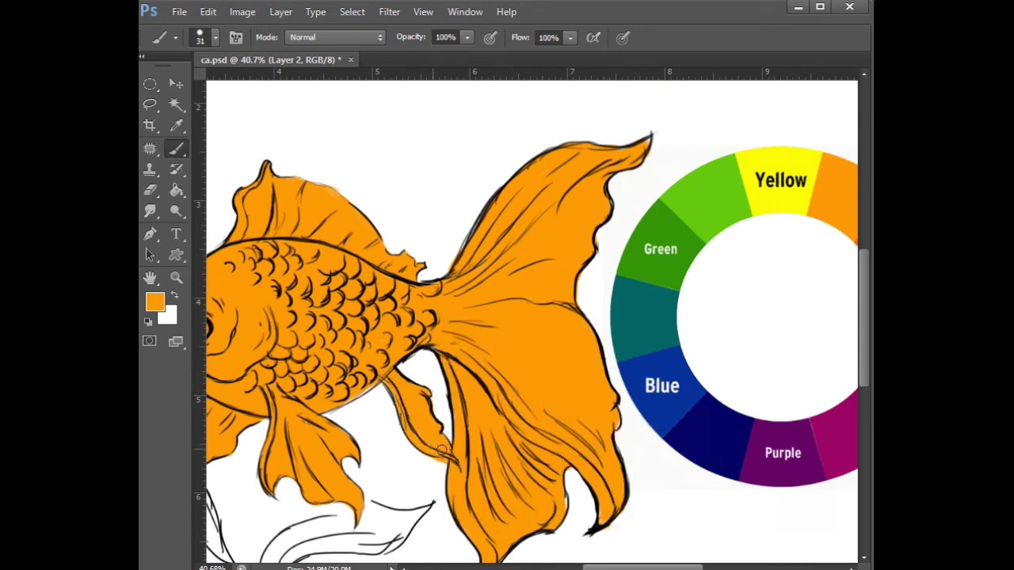
click(150, 190)
right_click(495, 367)
click(527, 407)
click(438, 468)
scroll(445, 430, down, 3)
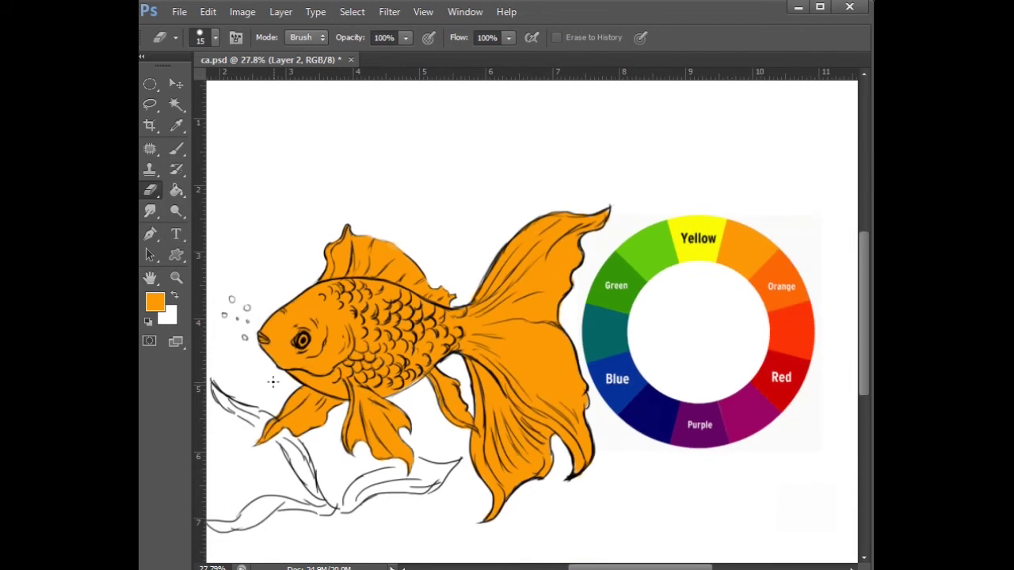
scroll(272, 381, up, 2)
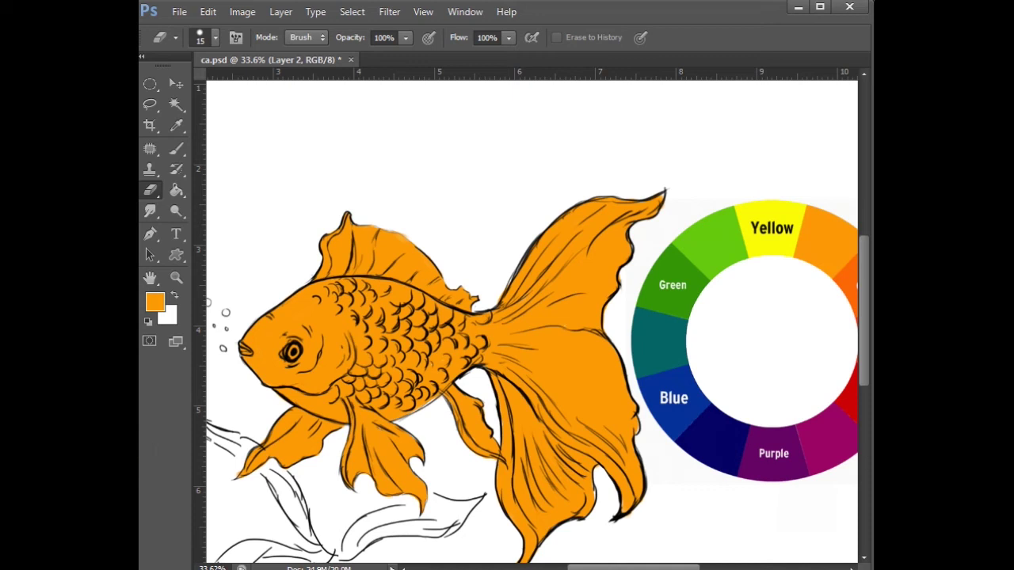
Sample red from the colour wheel, adjust it to a brighter red, and set the brush to 64% opacity and 51% flow
scroll(519, 124, down, 3)
click(176, 126)
click(777, 354)
click(175, 149)
click(155, 301)
click(312, 170)
key(Return)
click(467, 37)
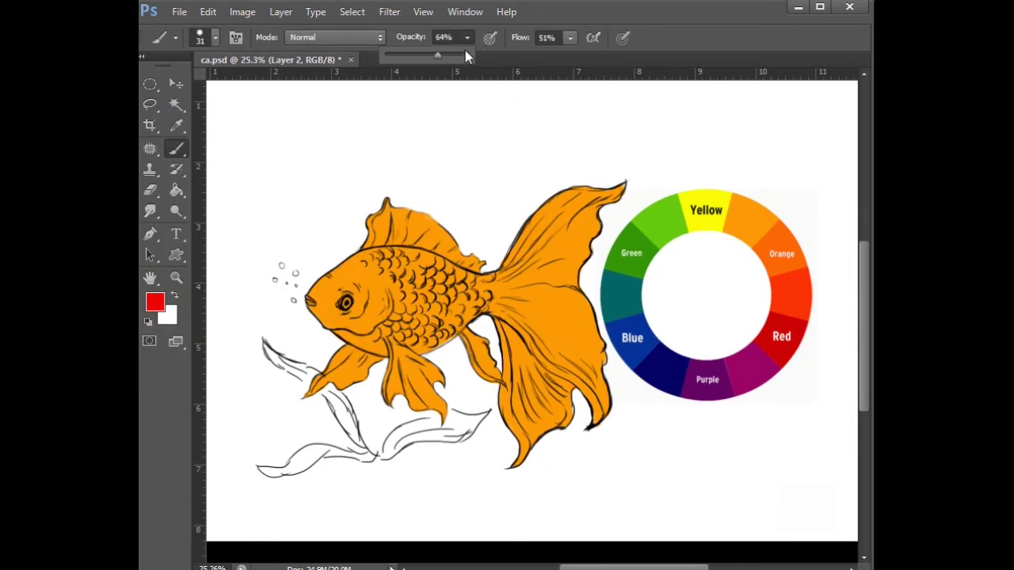
Adjust the brush size and paint red over the snout, forehead and front edge of the dorsal fin
right_click(394, 226)
drag(434, 269, 444, 269)
mouse_move(312, 293)
mouse_down()
mouse_move(354, 251)
mouse_move(372, 258)
mouse_move(357, 243)
mouse_move(374, 206)
mouse_move(366, 229)
mouse_move(376, 251)
mouse_move(363, 266)
mouse_move(388, 292)
mouse_move(346, 279)
mouse_move(346, 226)
mouse_move(375, 233)
mouse_move(402, 209)
mouse_move(412, 253)
mouse_move(451, 221)
mouse_move(414, 252)
mouse_move(380, 235)
mouse_move(374, 255)
mouse_move(342, 243)
mouse_up()
scroll(269, 391, up, 1)
Change the paint colour to deep orange and blend it over the head and front scales with a 52 px brush
click(155, 302)
drag(338, 337, 338, 345)
click(468, 148)
drag(342, 248, 361, 266)
right_click(499, 139)
drag(566, 185, 560, 185)
mouse_move(466, 223)
mouse_down()
mouse_move(433, 268)
mouse_move(447, 258)
mouse_move(473, 278)
mouse_move(498, 238)
mouse_up()
scroll(365, 194, down, 3)
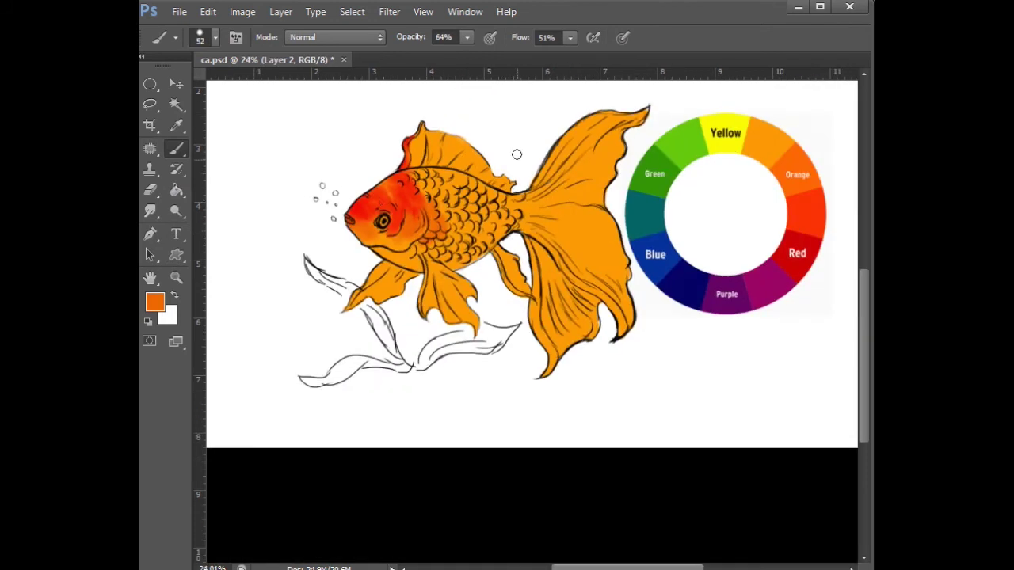
Set the paint colour to golden yellow ffd904 and shade the throat and lower fins with a 78 px brush
click(176, 125)
click(727, 118)
click(154, 302)
click(342, 339)
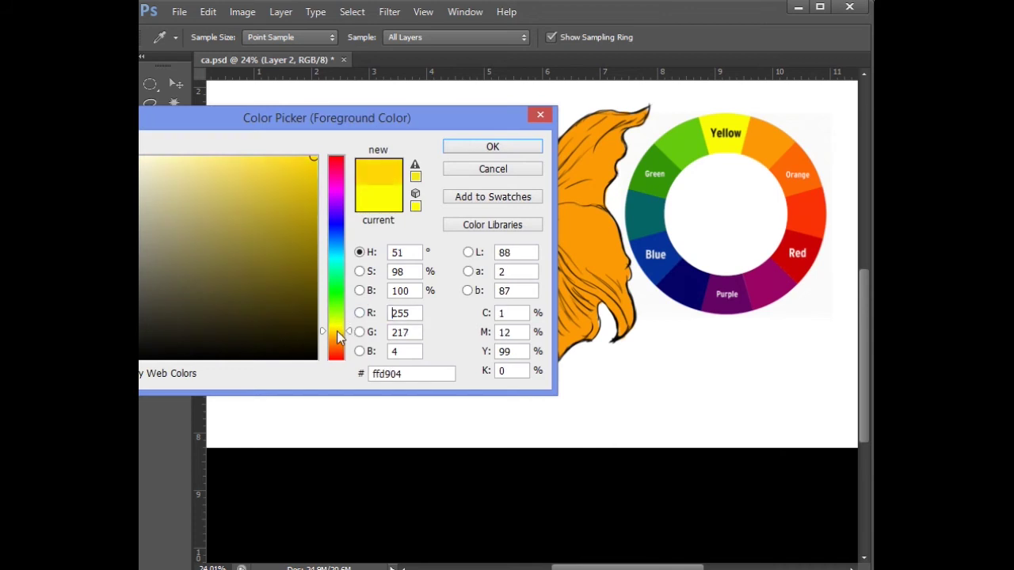
click(496, 145)
click(175, 164)
click(179, 152)
right_click(471, 158)
click(387, 253)
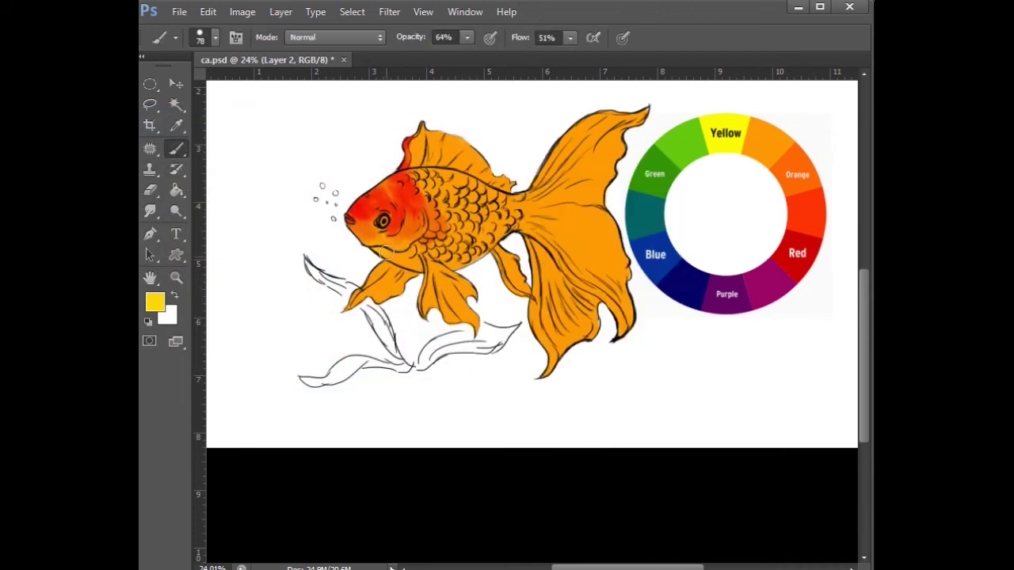
mouse_move(388, 275)
mouse_down()
mouse_move(396, 301)
mouse_move(377, 295)
mouse_move(434, 274)
mouse_move(482, 314)
mouse_up()
Sample red-orange from the head and paint it over the dorsal fin's front and the base of the tail
scroll(510, 210, up, 1)
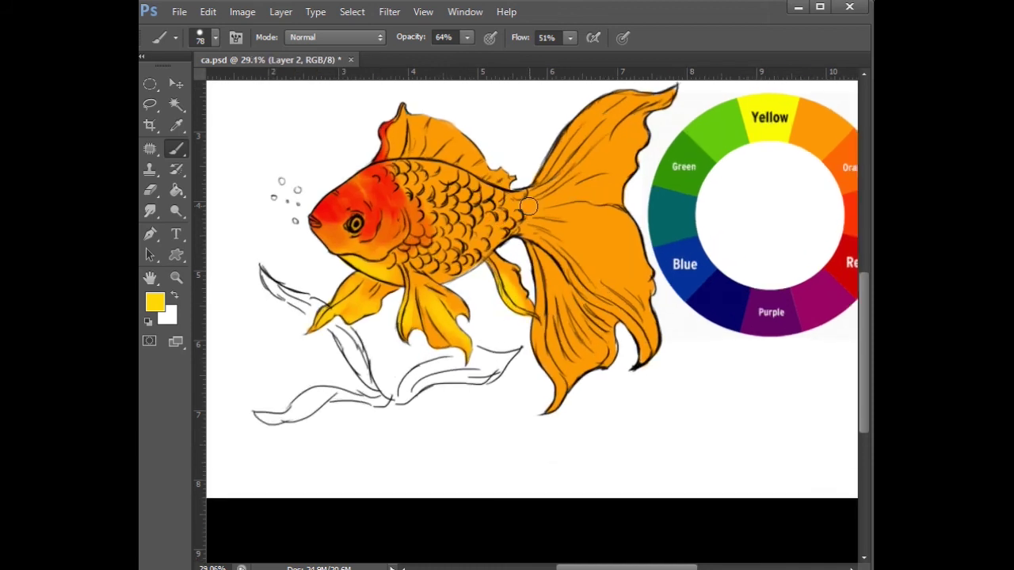
key(i)
click(385, 190)
key(b)
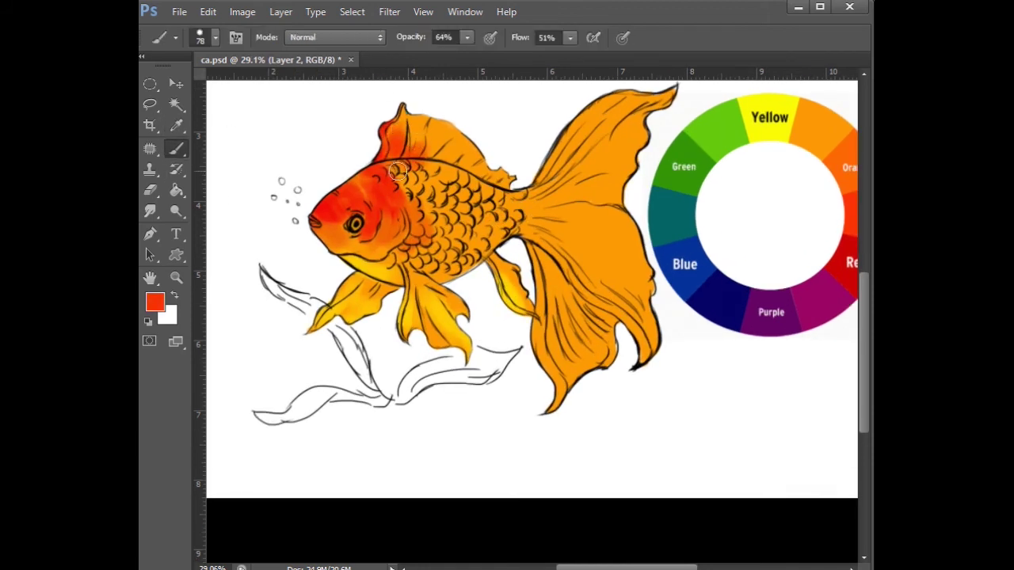
mouse_move(511, 192)
mouse_down()
mouse_move(514, 223)
mouse_move(518, 202)
mouse_move(571, 148)
mouse_move(516, 211)
mouse_move(551, 269)
mouse_move(539, 308)
mouse_up()
Extend the red-orange shading across both tail lobes and over the body scales
scroll(613, 308, down, 2)
scroll(599, 341, up, 3)
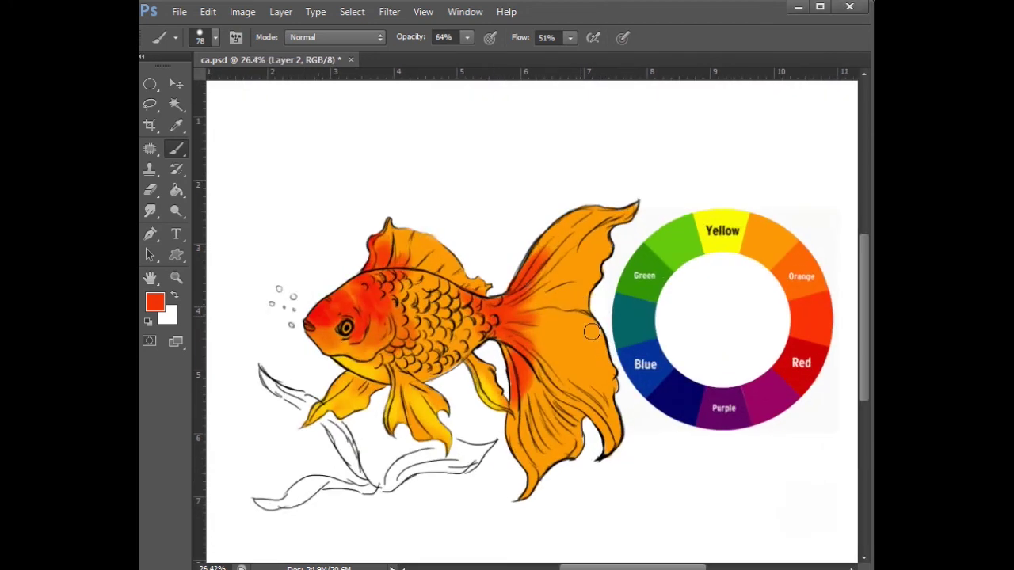
mouse_move(546, 215)
mouse_down()
mouse_move(521, 240)
mouse_move(556, 247)
mouse_move(569, 293)
mouse_move(563, 357)
mouse_move(546, 365)
mouse_move(521, 301)
mouse_move(588, 261)
mouse_up()
mouse_move(590, 219)
mouse_down()
mouse_move(569, 193)
mouse_move(565, 254)
mouse_move(616, 194)
mouse_move(583, 286)
mouse_move(602, 320)
mouse_move(558, 327)
mouse_move(593, 369)
mouse_move(553, 370)
mouse_move(564, 388)
mouse_move(530, 377)
mouse_move(606, 469)
mouse_move(618, 429)
mouse_move(533, 321)
mouse_move(539, 309)
mouse_move(537, 413)
mouse_move(580, 456)
mouse_move(555, 451)
mouse_move(553, 425)
mouse_move(502, 433)
mouse_move(504, 516)
mouse_move(517, 386)
mouse_move(529, 450)
mouse_up()
mouse_move(391, 286)
mouse_down()
mouse_move(384, 313)
mouse_move(336, 336)
mouse_move(451, 315)
mouse_up()
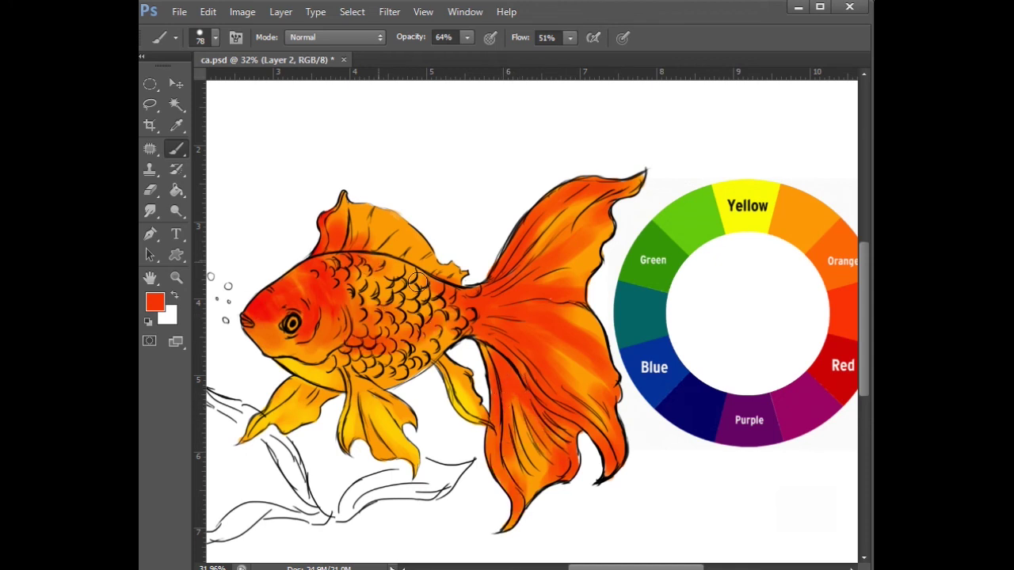
Sample golden yellow from the front lower fin and highlight the dorsal fin's tip with it
scroll(496, 371, up, 2)
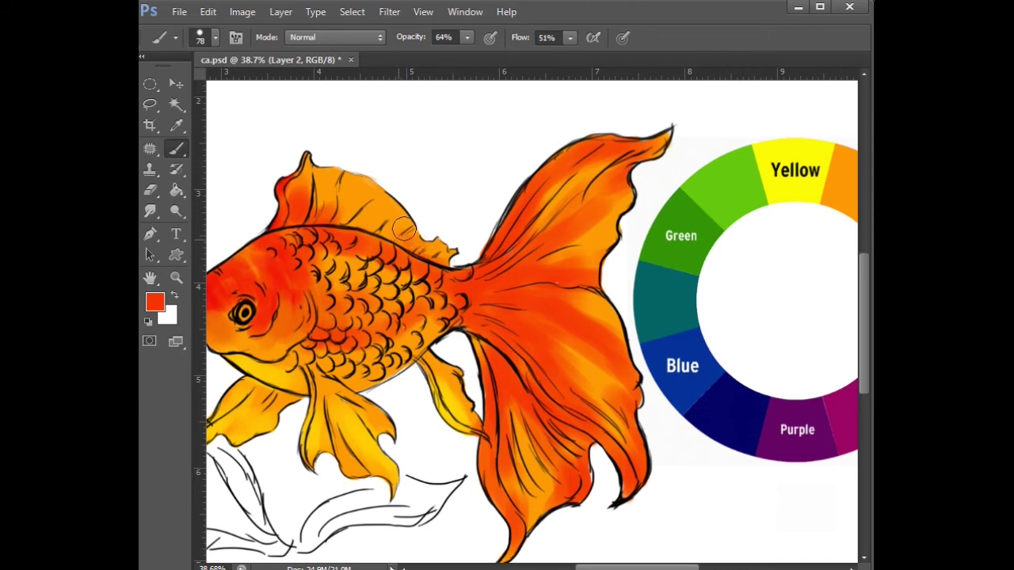
click(175, 126)
click(238, 419)
click(176, 148)
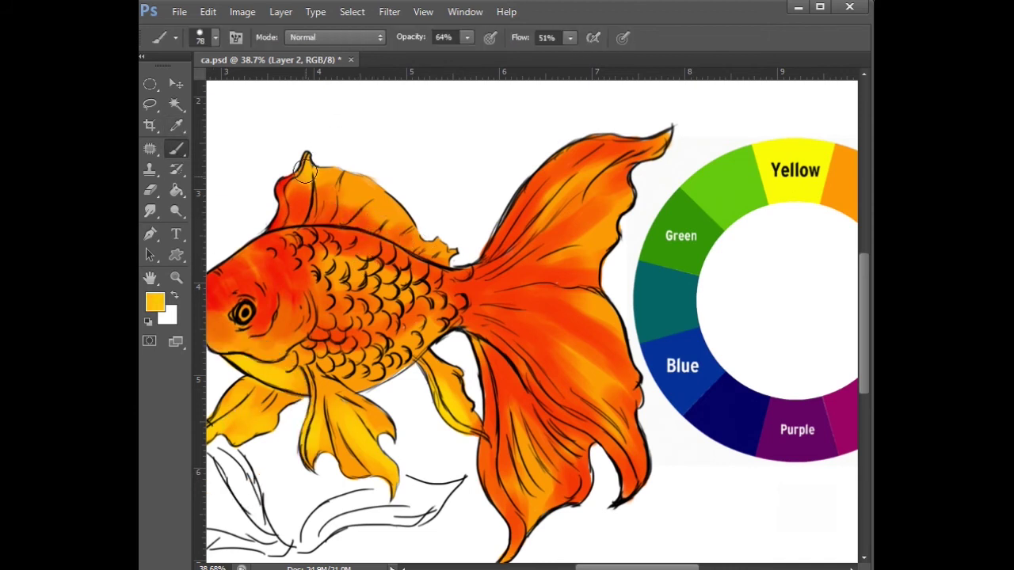
Set the brush size to 26 px and paint golden highlights on the scales in the middle of the body
right_click(361, 281)
drag(510, 240, 495, 240)
click(362, 263)
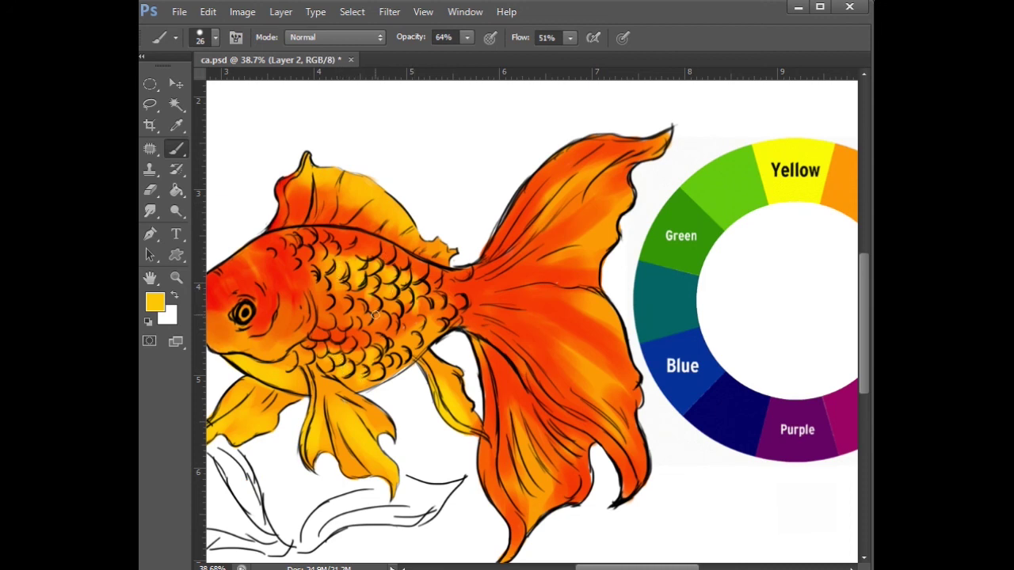
Sample bright yellow from the colour wheel and brighten the highlights on the middle body scales
scroll(375, 315, down, 3)
alt+click(697, 204)
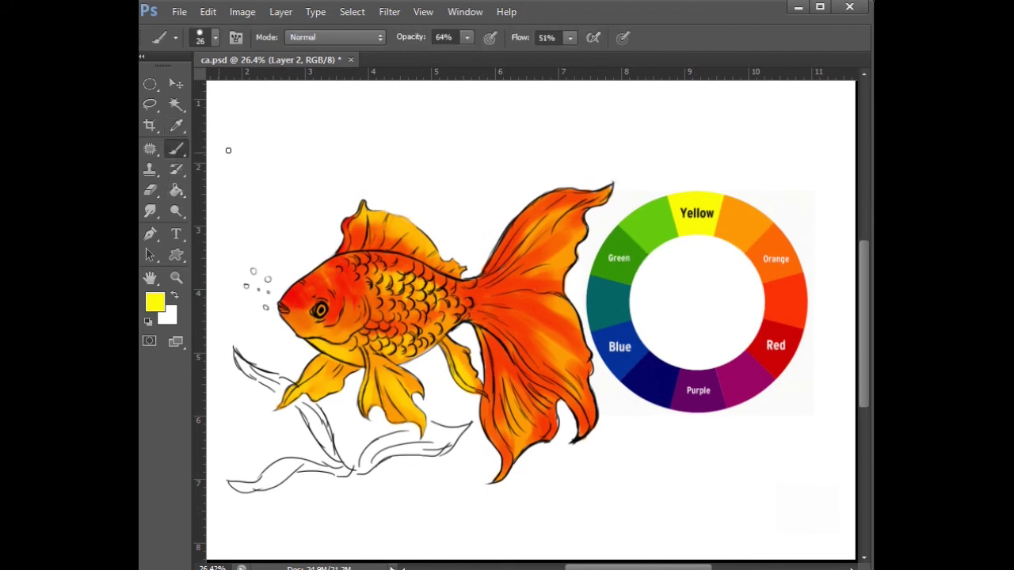
scroll(469, 316, up, 4)
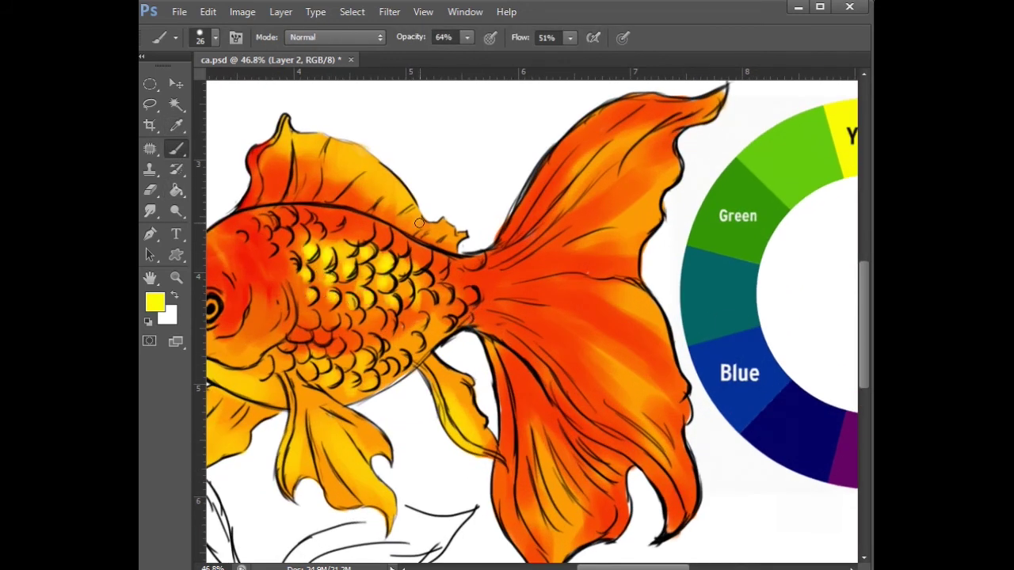
Paint bright yellow highlights on the upper front scales and along the gill edge, using 14 px and 24 px brushes
scroll(388, 297, down, 3)
scroll(309, 270, up, 2)
right_click(487, 116)
click(516, 152)
drag(392, 218, 397, 226)
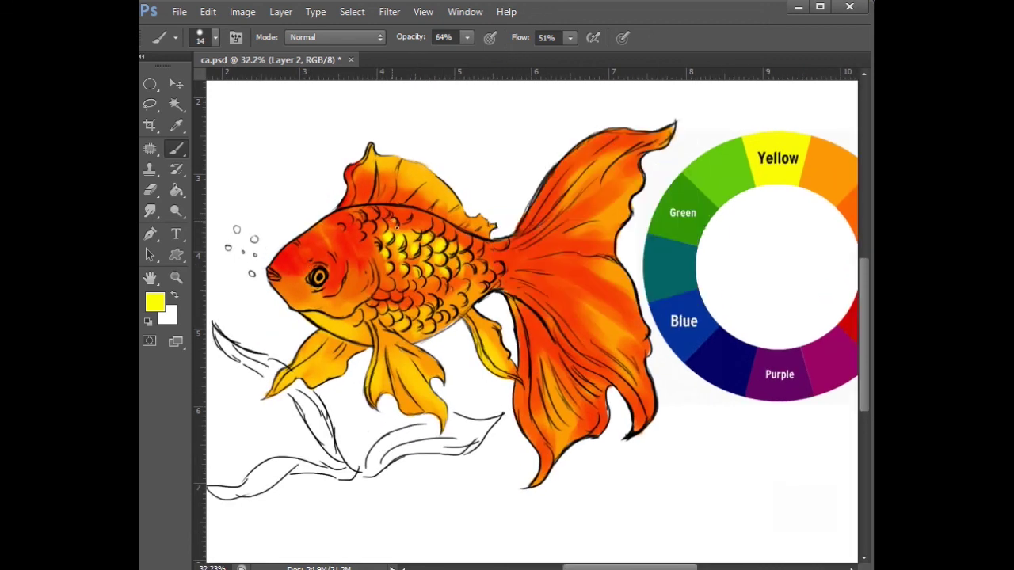
right_click(440, 188)
click(476, 227)
click(402, 214)
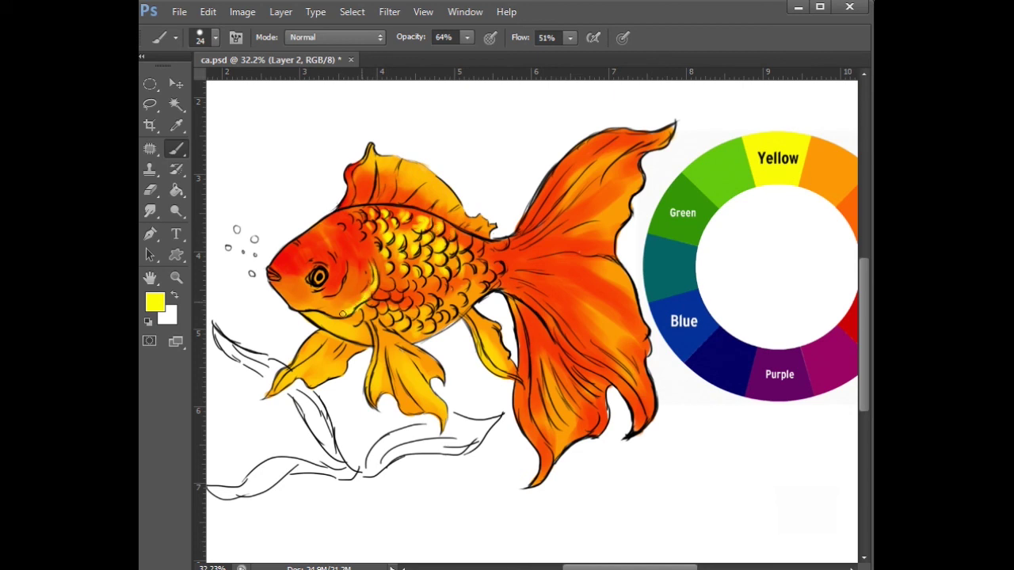
Smudge the yellow highlight at the gill edge with a 145 px Smudge tool at 28% strength
click(151, 210)
right_click(433, 188)
click(541, 227)
click(355, 311)
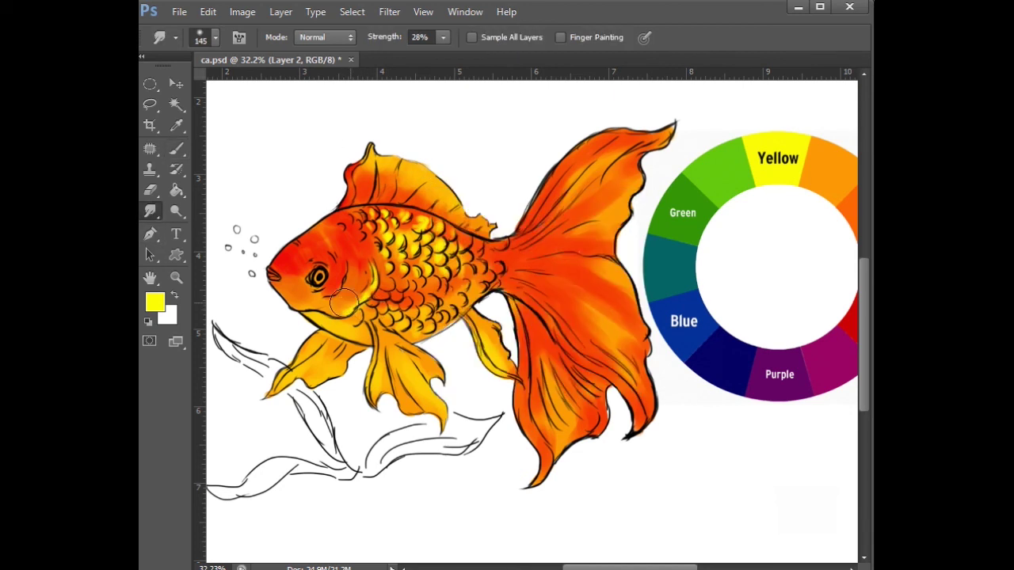
Sample orange from the cheek, darken it to brownish orange, and shade the throat and belly edge with a 48 px brush
click(177, 125)
click(351, 264)
click(177, 149)
click(156, 302)
click(285, 207)
click(492, 148)
right_click(348, 182)
text(48)
key(Return)
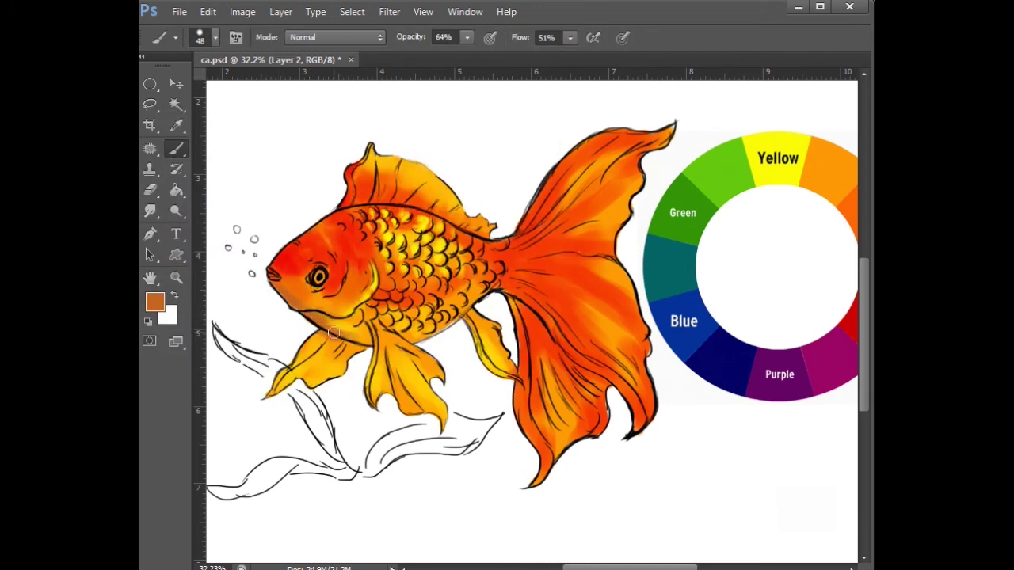
mouse_move(427, 334)
mouse_down()
mouse_move(493, 291)
mouse_move(417, 327)
mouse_move(512, 306)
mouse_up()
Sample the tail's red-orange, darken it, and shade the area where the tail joins the body
alt+click(520, 263)
click(156, 302)
click(308, 194)
key(Return)
mouse_move(509, 300)
mouse_down()
mouse_move(533, 334)
mouse_move(518, 271)
mouse_up()
Add dark red-orange shading to the lower fins and the front folds of the lower tail lobe
mouse_move(349, 378)
mouse_down()
mouse_move(375, 357)
mouse_move(366, 358)
mouse_move(372, 398)
mouse_up()
mouse_move(391, 328)
mouse_down()
mouse_move(440, 380)
mouse_move(418, 363)
mouse_up()
drag(393, 391, 411, 414)
mouse_move(339, 352)
mouse_down()
mouse_move(303, 340)
mouse_move(363, 345)
mouse_move(324, 352)
mouse_move(468, 340)
mouse_move(475, 310)
mouse_move(465, 332)
mouse_move(488, 369)
mouse_move(384, 337)
mouse_move(536, 383)
mouse_up()
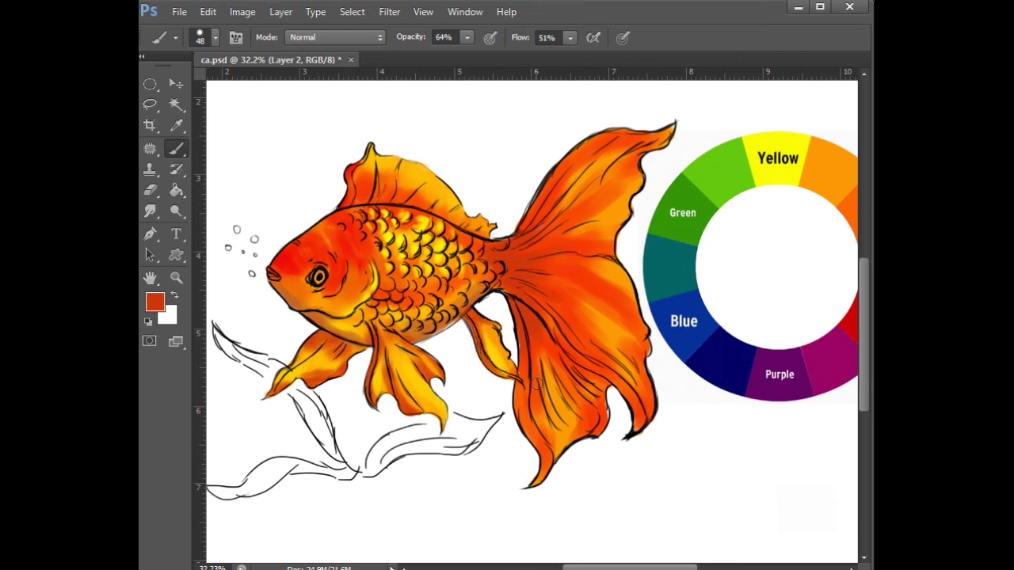
On a new layer, sample green from the colour wheel and set the brush to 100% opacity and 37 px
scroll(536, 209, down, 2)
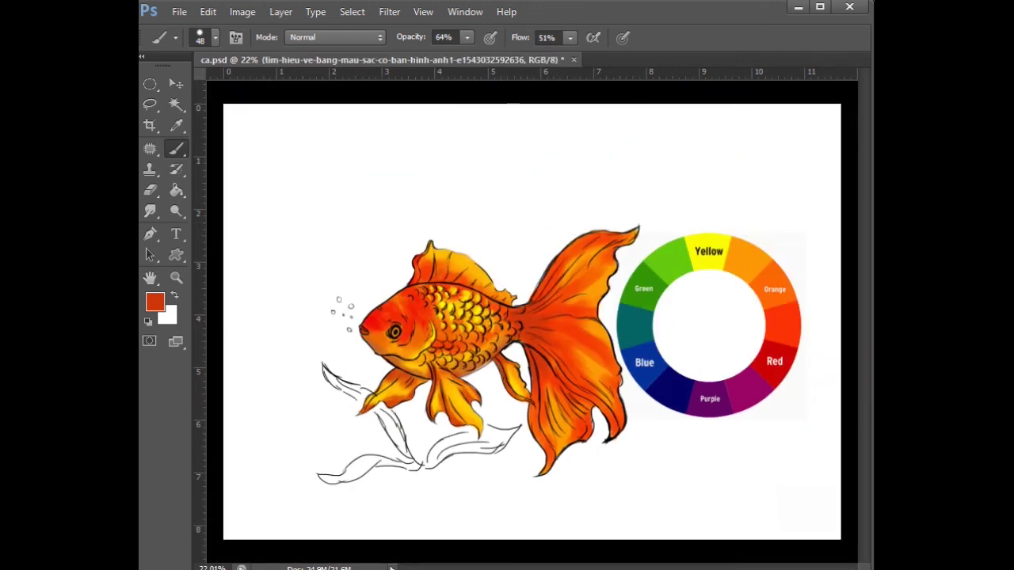
scroll(500, 518, up, 3)
alt+click(733, 177)
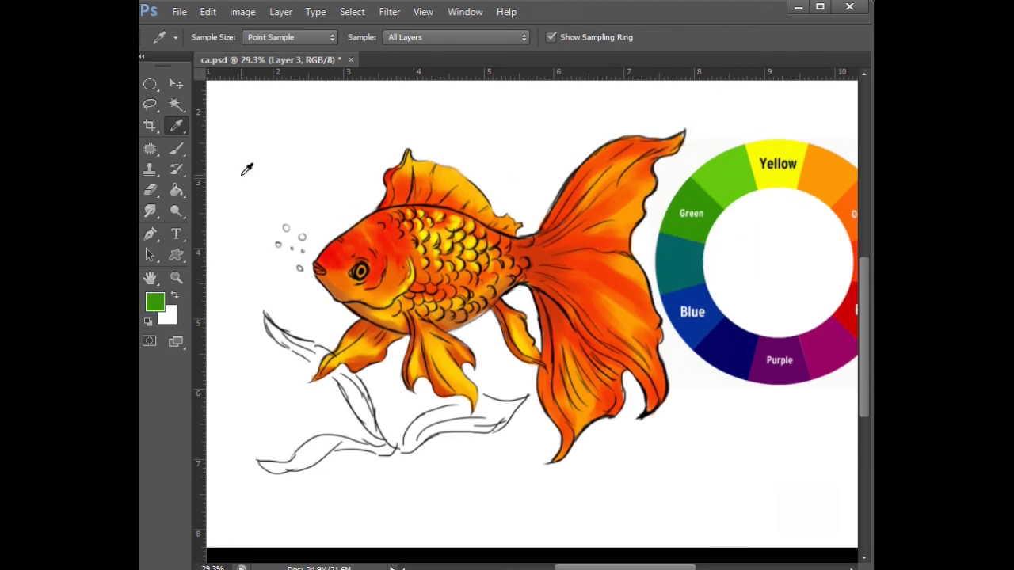
drag(271, 321, 287, 340)
key(ctrl+z)
click(467, 37)
drag(471, 54, 496, 54)
right_click(352, 257)
drag(394, 297, 388, 297)
Fill all four leaves of the water plant below the fish with green
mouse_move(265, 319)
mouse_down()
mouse_move(317, 352)
mouse_move(297, 346)
mouse_move(320, 360)
mouse_move(303, 346)
mouse_move(312, 348)
mouse_move(382, 435)
mouse_up()
mouse_move(346, 388)
mouse_down()
mouse_move(400, 449)
mouse_move(423, 420)
mouse_move(481, 412)
mouse_up()
mouse_move(408, 449)
mouse_down()
mouse_move(438, 422)
mouse_move(486, 428)
mouse_move(470, 420)
mouse_move(487, 413)
mouse_move(475, 404)
mouse_move(523, 402)
mouse_move(477, 419)
mouse_up()
mouse_move(290, 472)
mouse_down()
mouse_move(334, 452)
mouse_move(319, 453)
mouse_move(333, 439)
mouse_move(382, 450)
mouse_up()
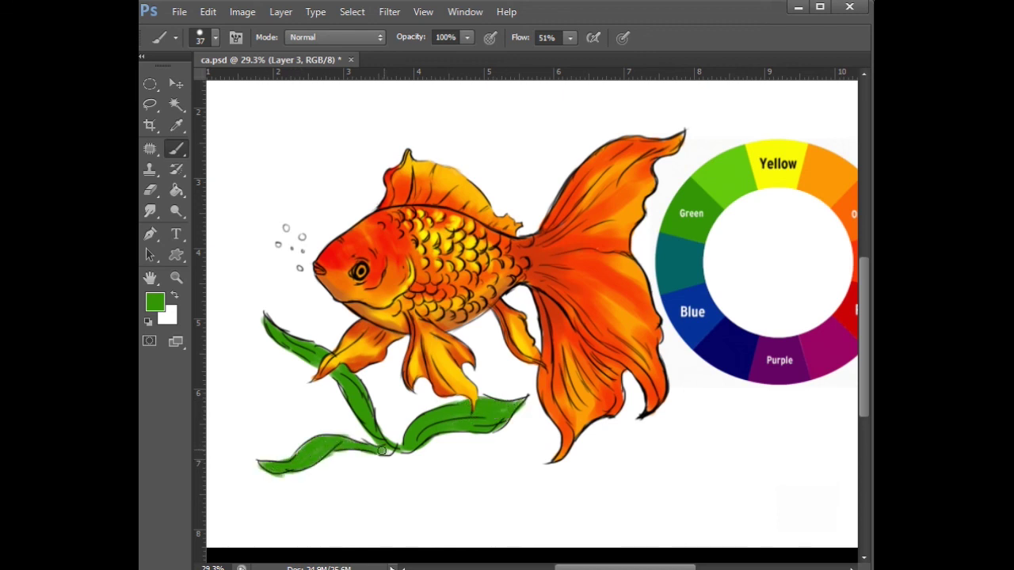
Sample light green from the colour wheel and add highlights to the upper and lower front leaves
alt+click(734, 176)
drag(265, 321, 324, 353)
mouse_move(277, 455)
mouse_down()
mouse_move(300, 463)
mouse_move(369, 435)
mouse_up()
Sample green from the colour wheel, darken it, and shade the plant's middle leaf leading down to the stem
scroll(487, 386, down, 4)
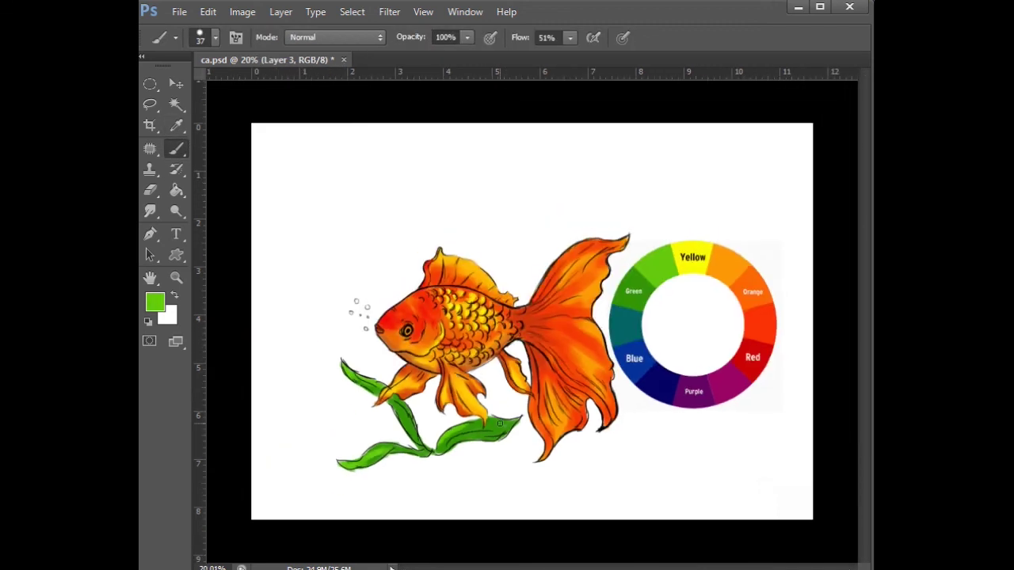
scroll(484, 390, up, 3)
click(179, 128)
click(681, 252)
click(175, 148)
click(155, 302)
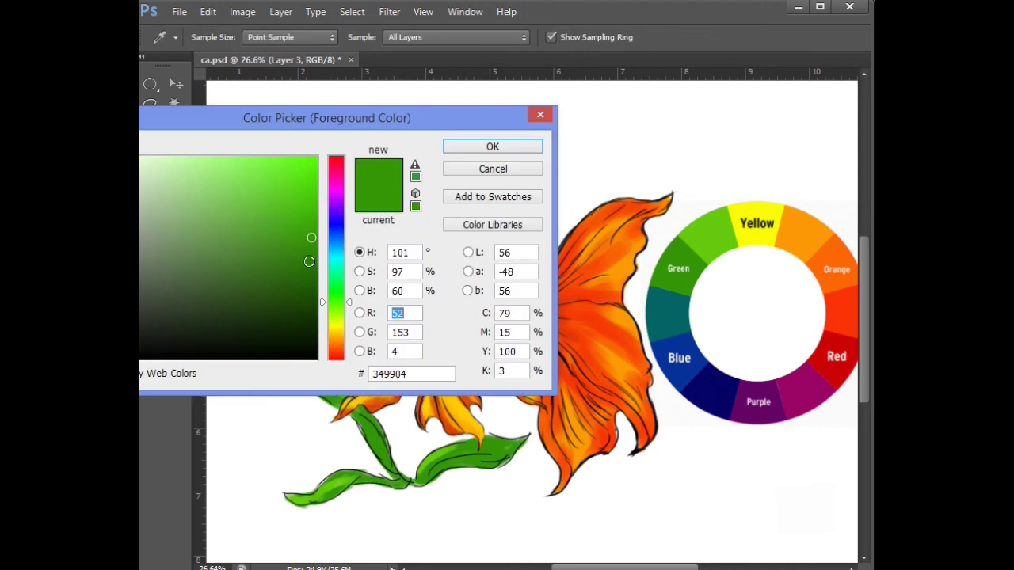
click(310, 263)
click(493, 148)
drag(354, 410, 384, 459)
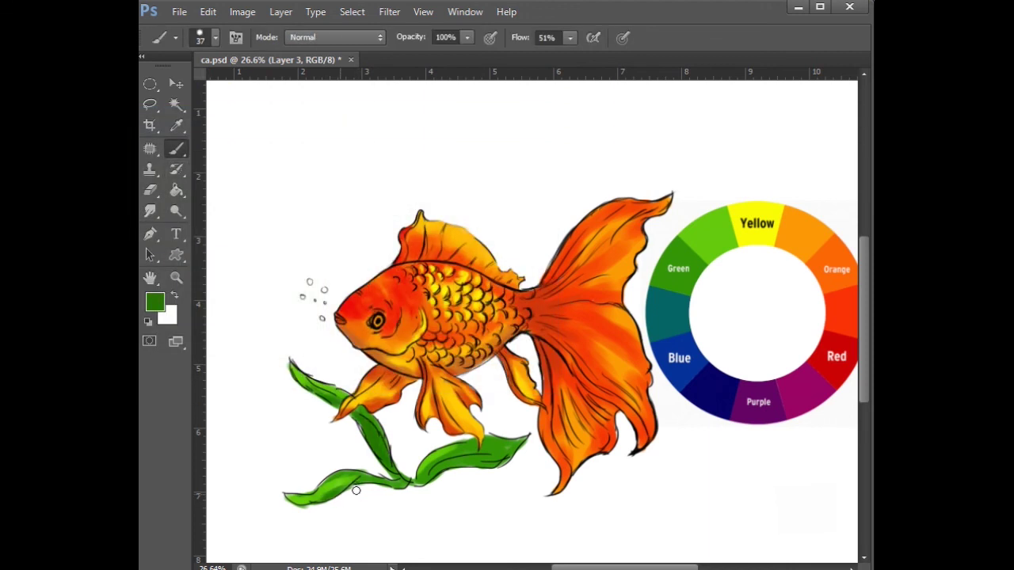
On Layer 2, sample red from the fish's head, darken it to deep red, and set the brush opacity to 39%
scroll(500, 318, up, 1)
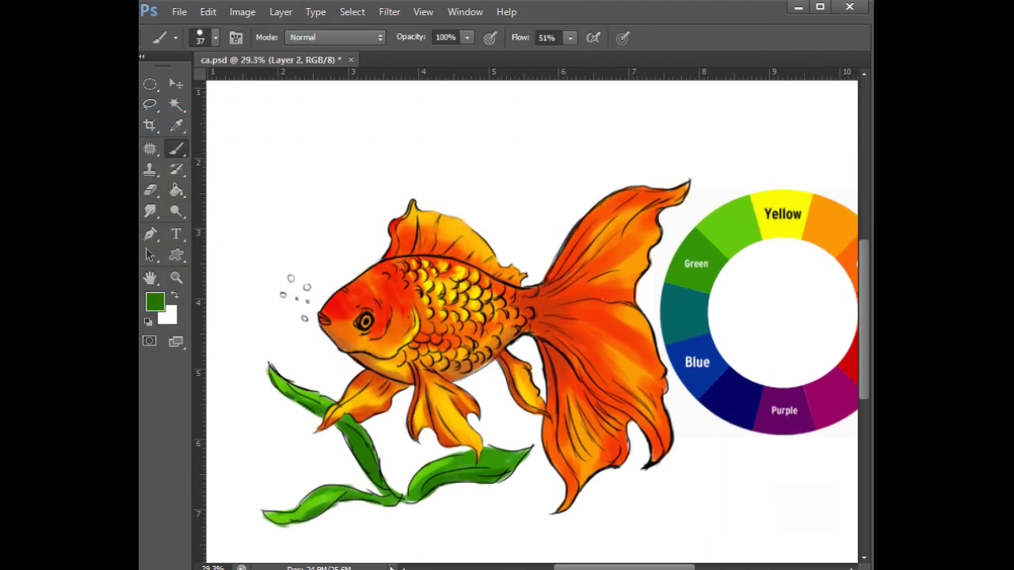
click(177, 127)
click(385, 300)
click(155, 301)
click(309, 233)
click(493, 147)
click(176, 148)
key(3)
key(9)
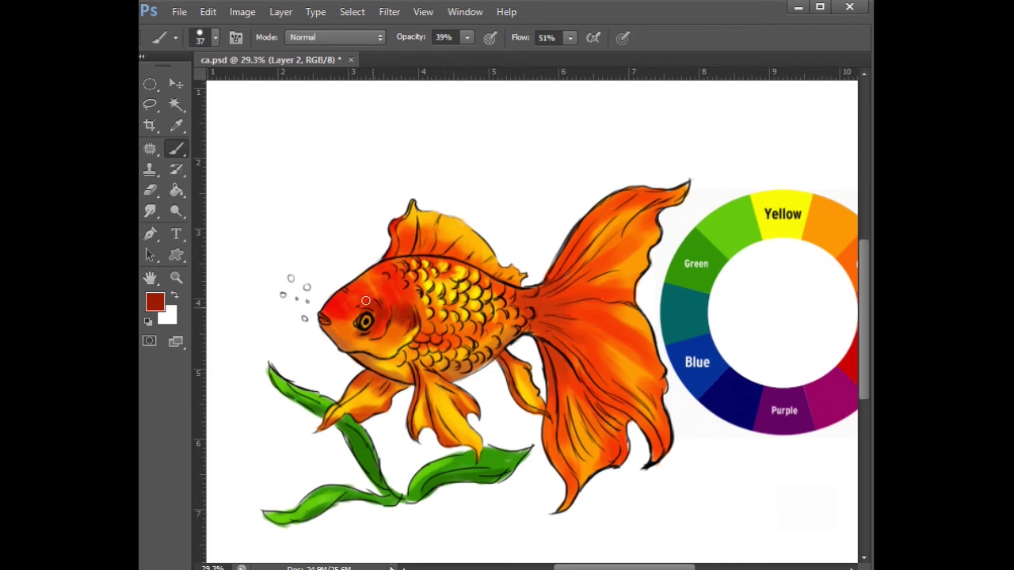
Set the brush size to 53 px and shade the fish's head and mouth area with dark red
right_click(380, 329)
drag(477, 207, 485, 208)
click(352, 313)
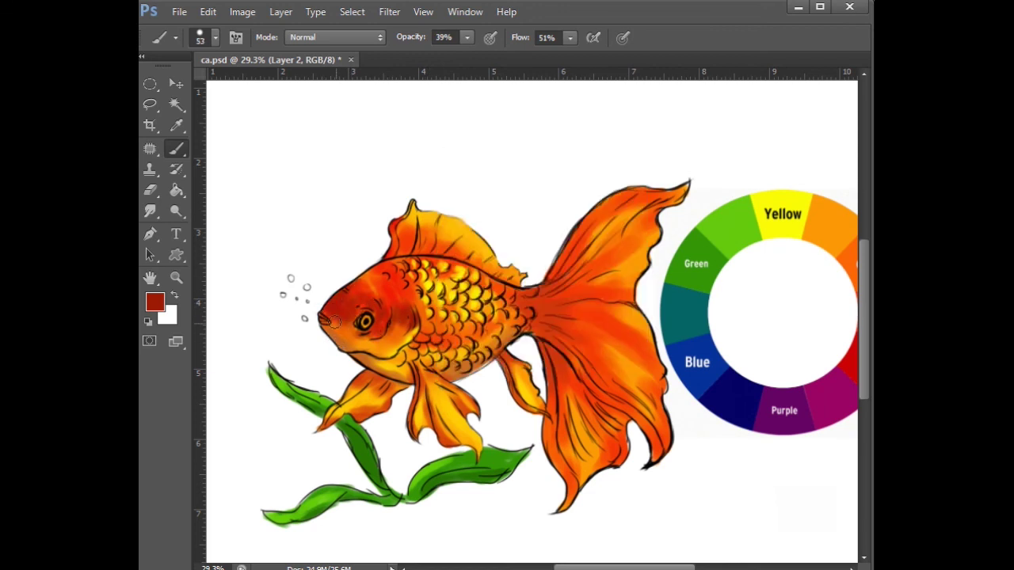
Deepen the dark red shading on the fish's body scales, tail base, and upper and lower tail fins
mouse_move(539, 336)
mouse_down()
mouse_move(579, 271)
mouse_move(579, 221)
mouse_move(577, 308)
mouse_move(538, 328)
mouse_move(548, 400)
mouse_up()
mouse_move(386, 266)
mouse_down()
mouse_move(484, 365)
mouse_move(475, 361)
mouse_move(499, 341)
mouse_move(506, 370)
mouse_up()
drag(563, 249, 587, 236)
mouse_move(631, 419)
mouse_down()
mouse_move(607, 410)
mouse_move(618, 427)
mouse_up()
drag(635, 294, 600, 295)
scroll(542, 242, down, 1)
scroll(541, 242, down, 2)
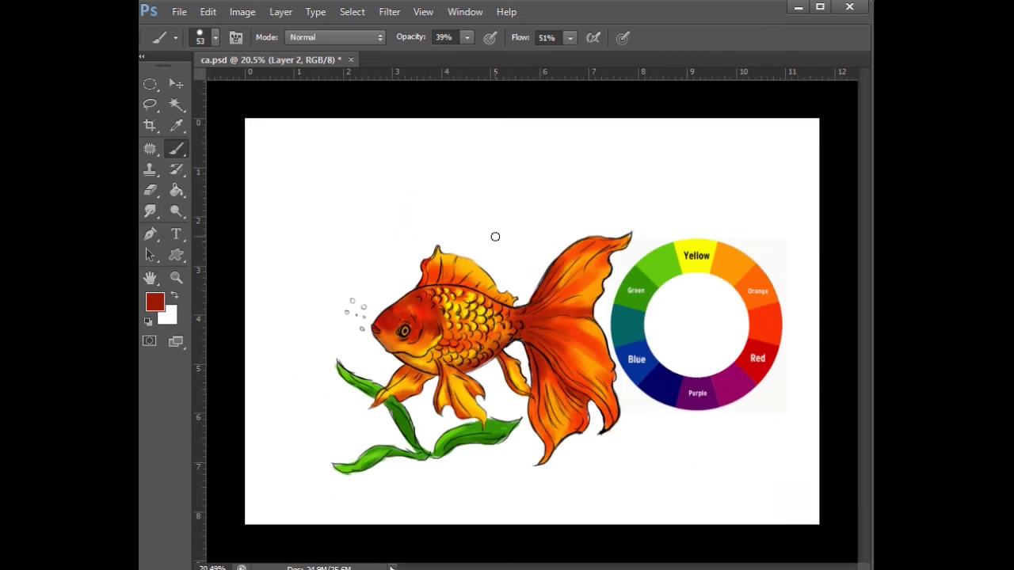
scroll(220, 493, up, 3)
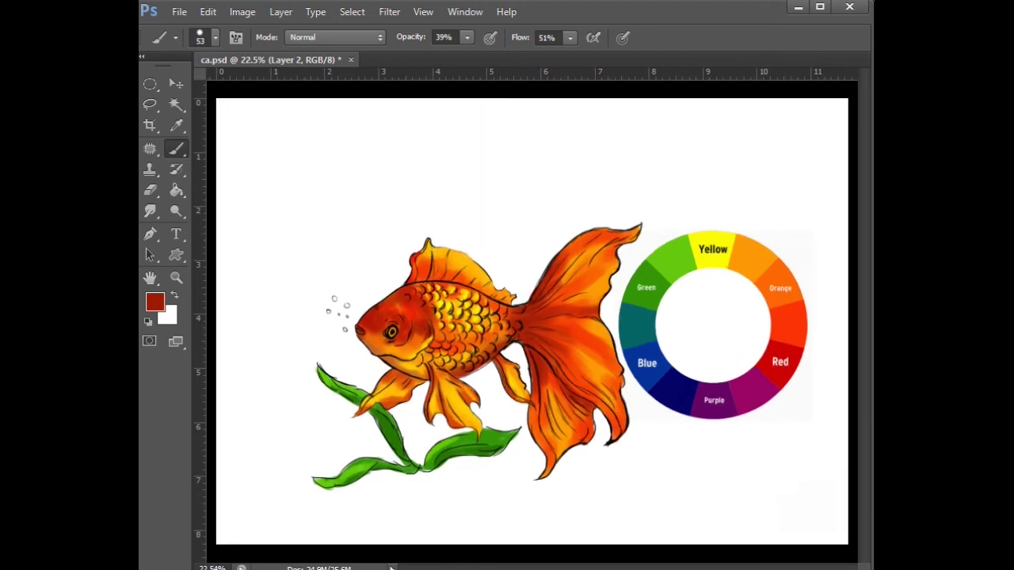
Reset the colours to default black and white, set brush opacity and flow to 100%, and enable pen pressure for size
click(148, 322)
click(468, 37)
mouse_move(467, 55)
mouse_down()
mouse_move(541, 45)
mouse_move(630, 54)
mouse_up()
click(570, 38)
click(622, 37)
With a 17 px black brush on the Background layer, handwrite "Thanks for watching" above the fish
right_click(380, 158)
drag(416, 198, 406, 198)
drag(346, 157, 347, 195)
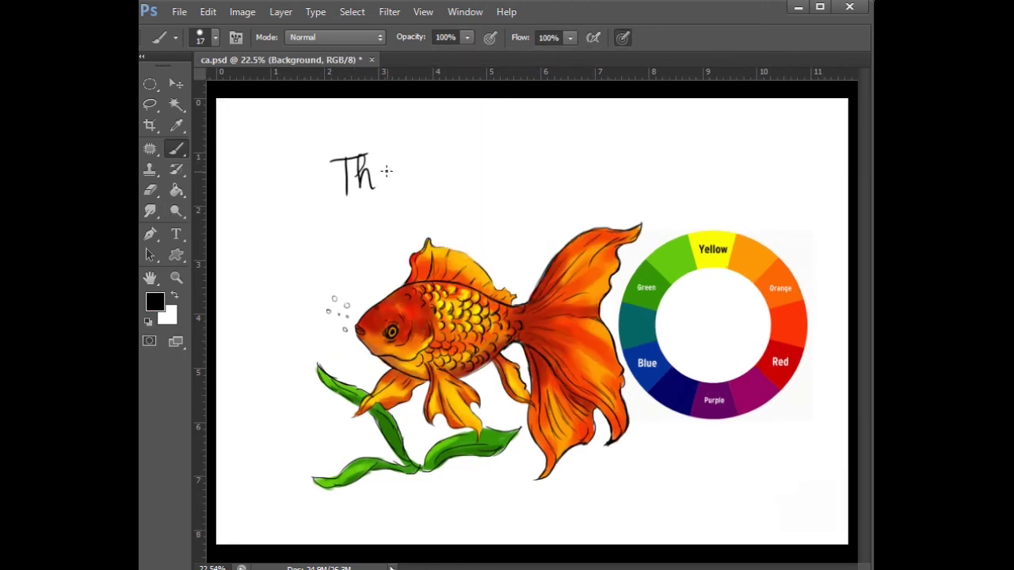
mouse_move(545, 163)
mouse_down()
mouse_move(583, 163)
mouse_move(620, 195)
mouse_up()
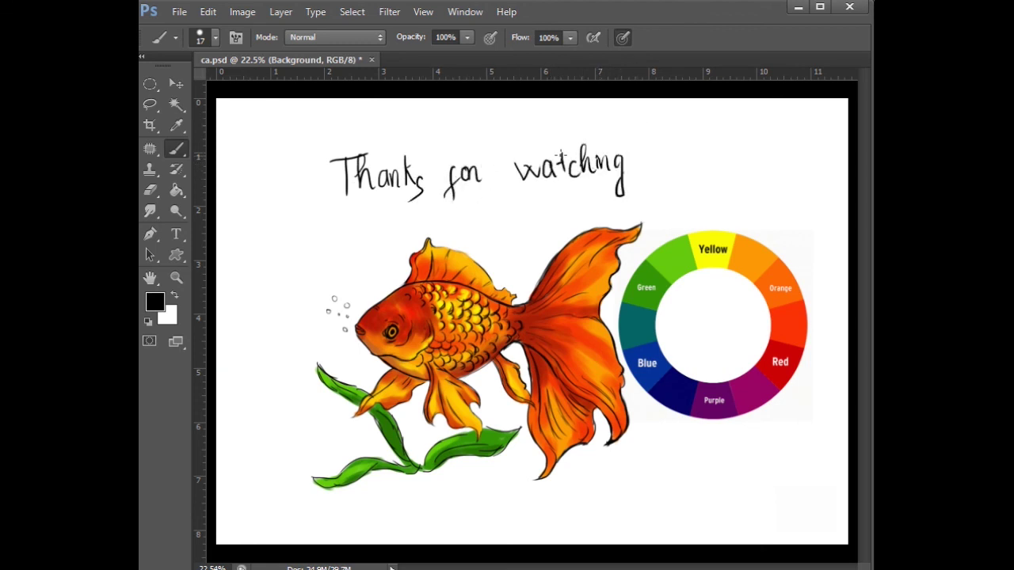